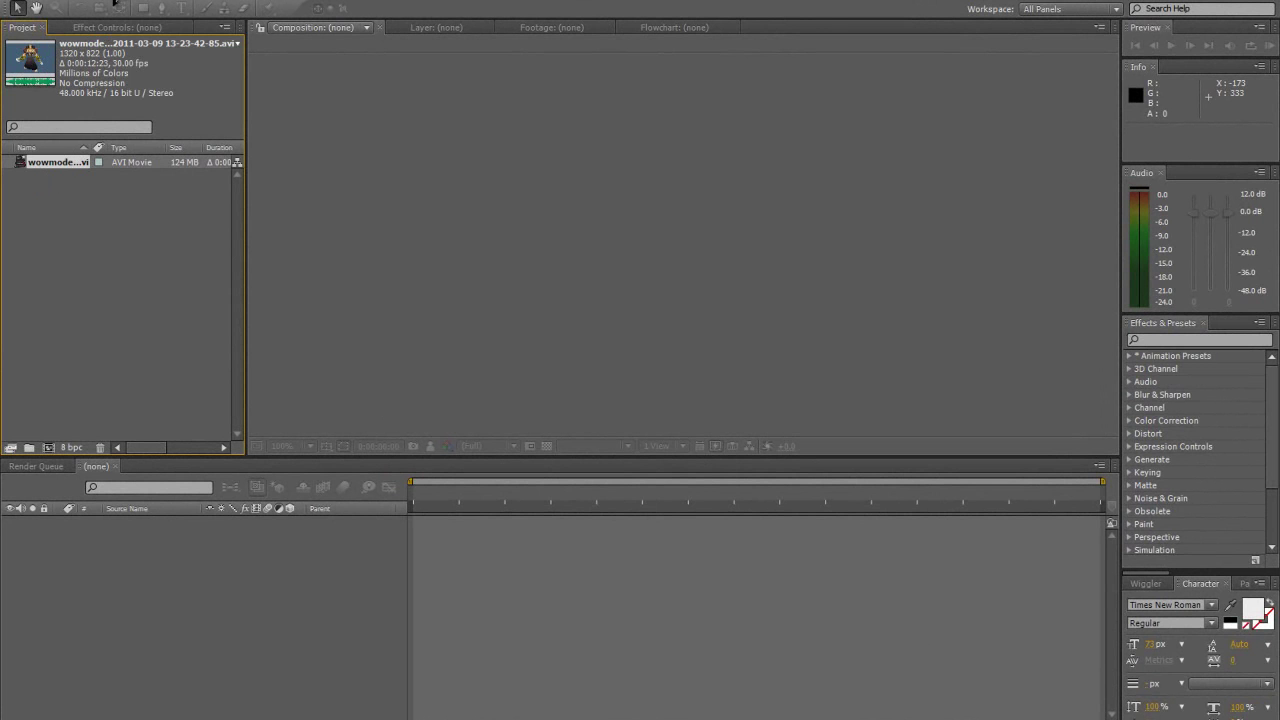
Create a new composition, Comp 1, with the HDV/HDTV 720 29.97 preset
{"action": "left_click", "coordinate": [116, 3]}
{"action": "left_click", "coordinate": [137, 10]}
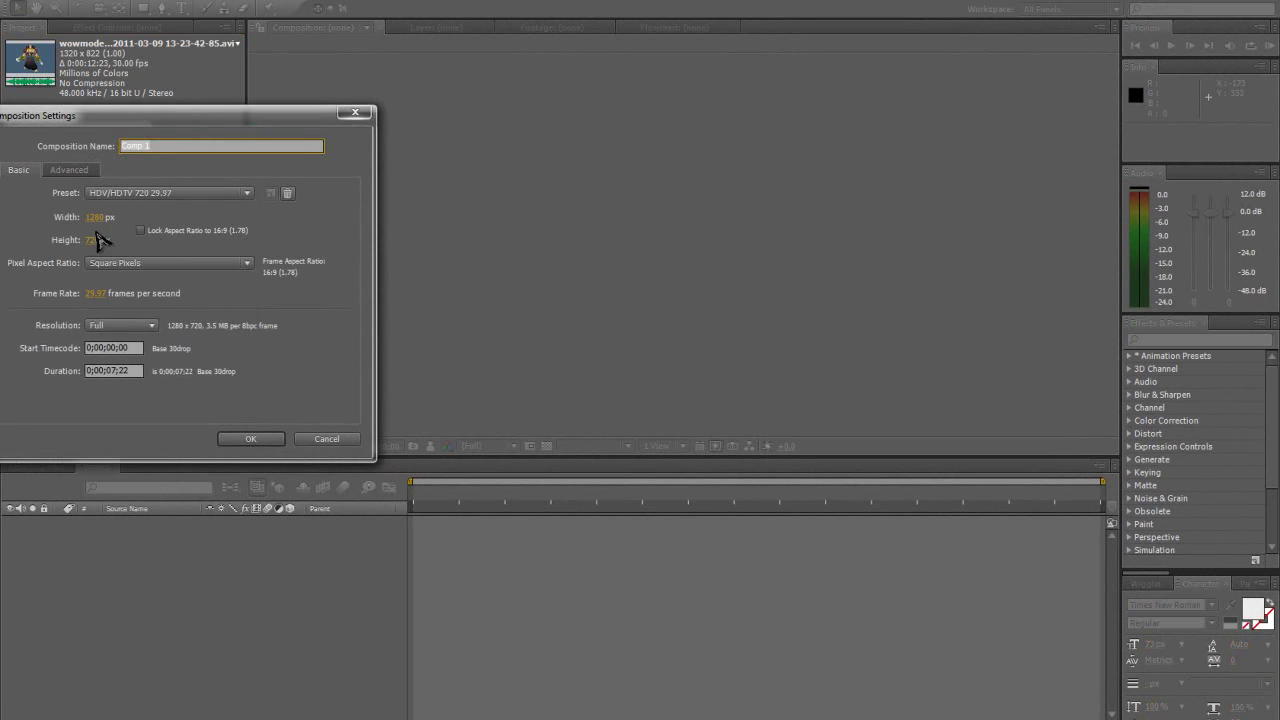
{"action": "left_click", "coordinate": [249, 433]}
Add the imported AVI footage to Comp 1 and fit it to the composition's frame
{"action": "left_click_drag", "start_coordinate": [59, 178], "coordinate": [684, 250]}
{"action": "right_click", "coordinate": [684, 250]}
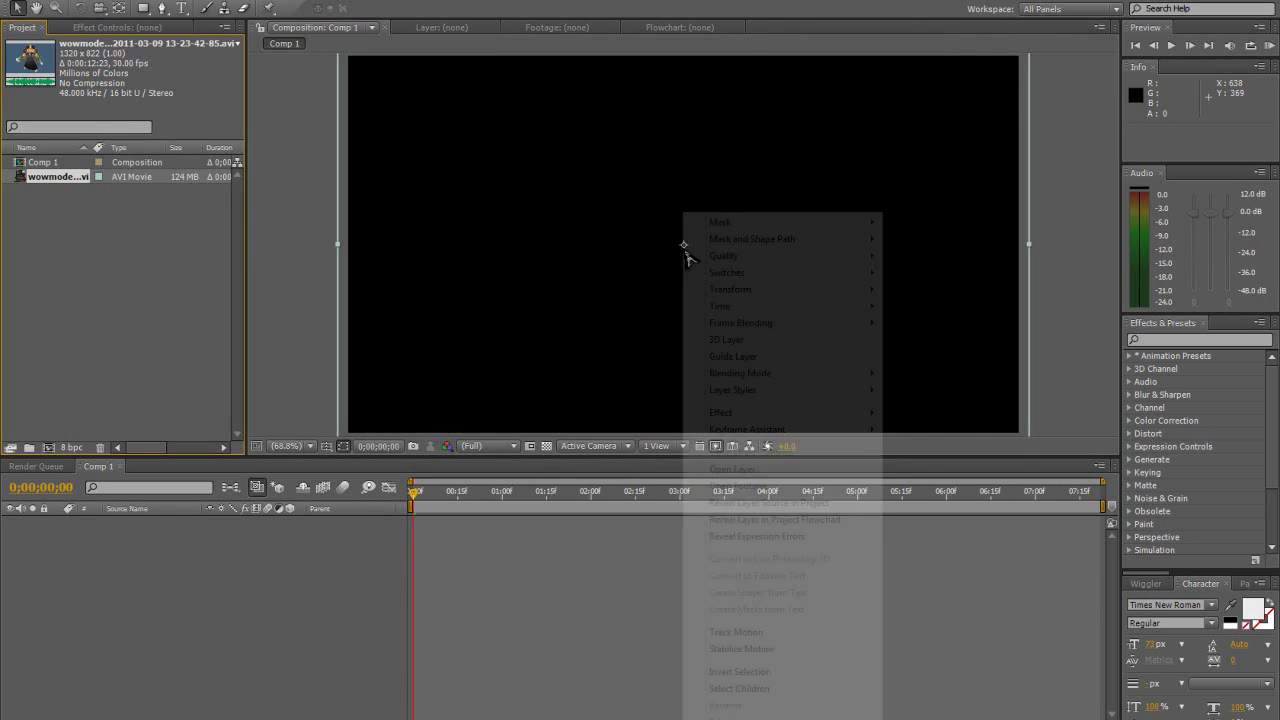
{"action": "mouse_move", "coordinate": [800, 289]}
{"action": "left_click", "coordinate": [604, 476]}
Scrub through and play the footage in Comp 1 to review the character's animation from the start
{"action": "left_click_drag", "start_coordinate": [412, 492], "coordinate": [916, 495]}
{"action": "key", "text": "space"}
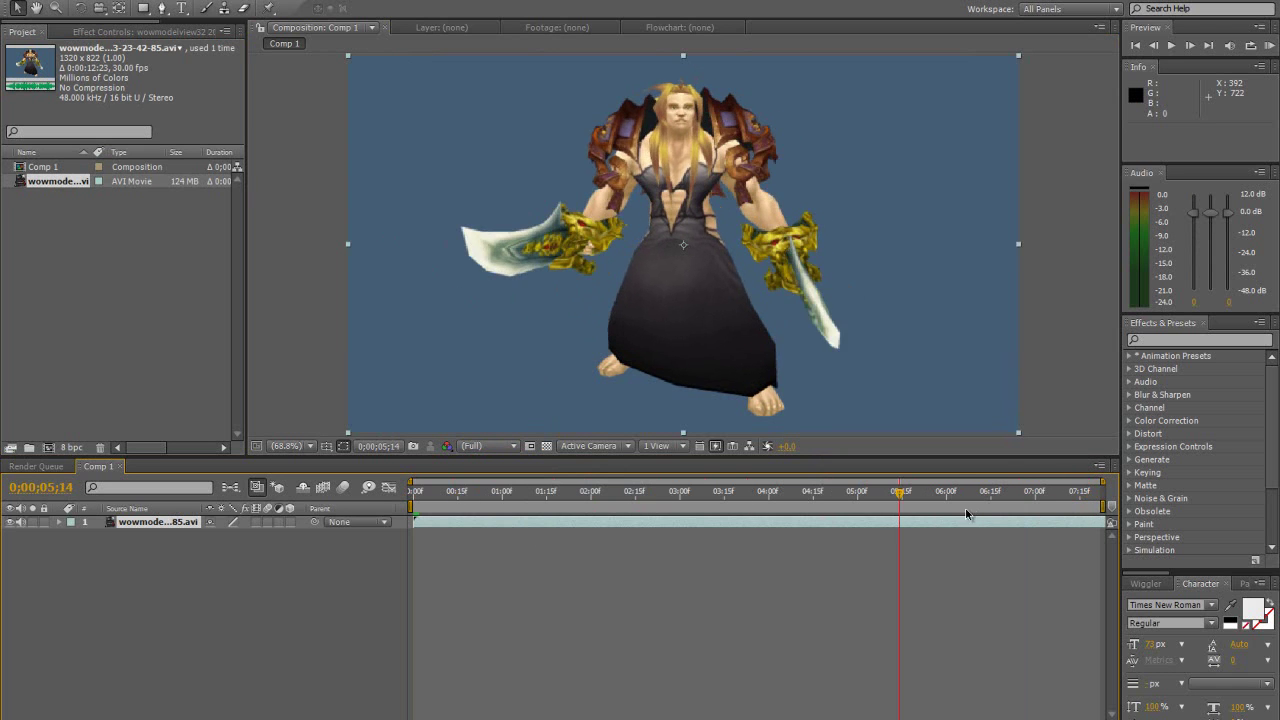
{"action": "left_click_drag", "start_coordinate": [490, 493], "coordinate": [412, 498]}
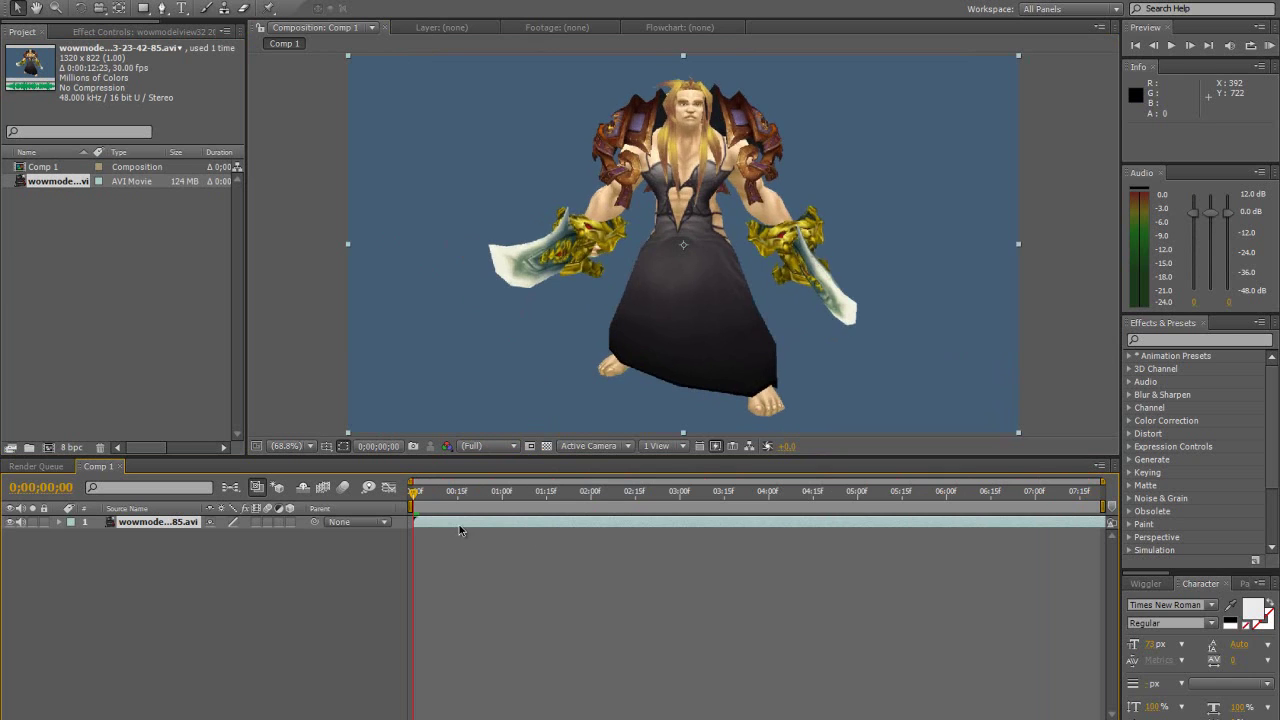
{"action": "key", "text": "space"}
Apply the CC Rain simulation effect directly to the AVI footage layer
{"action": "left_click", "coordinate": [116, 3]}
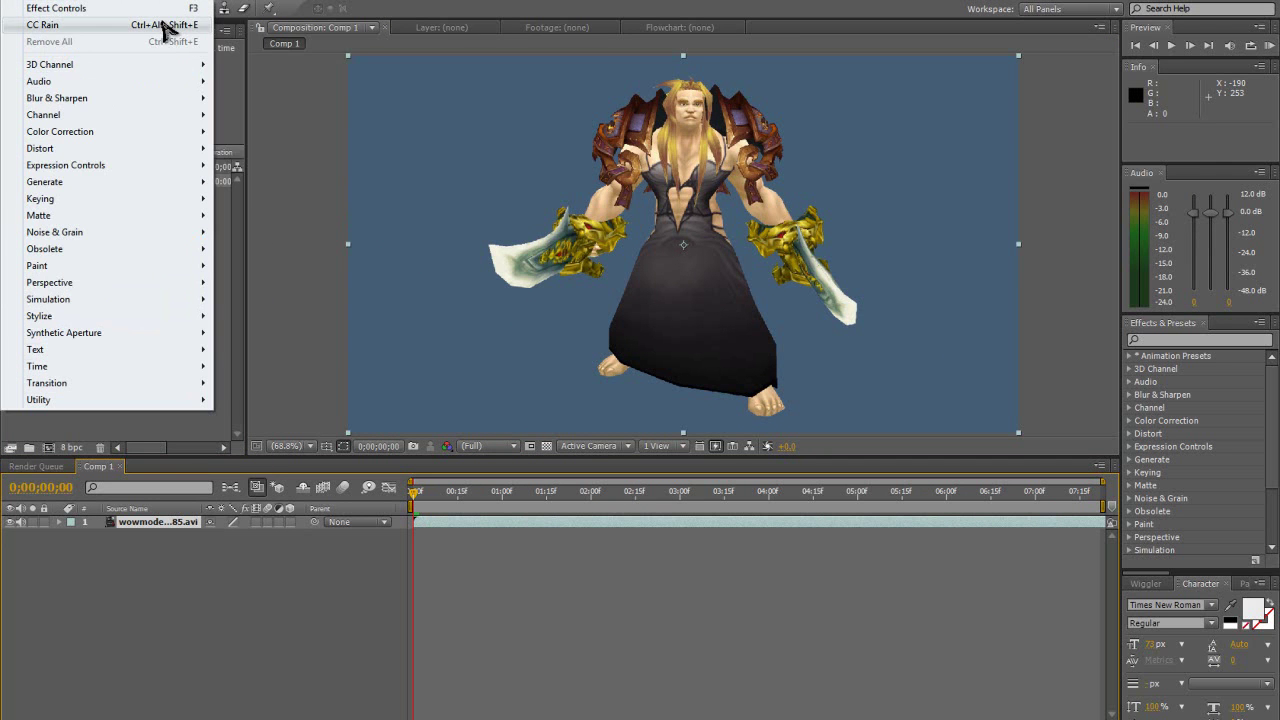
{"action": "mouse_move", "coordinate": [167, 86]}
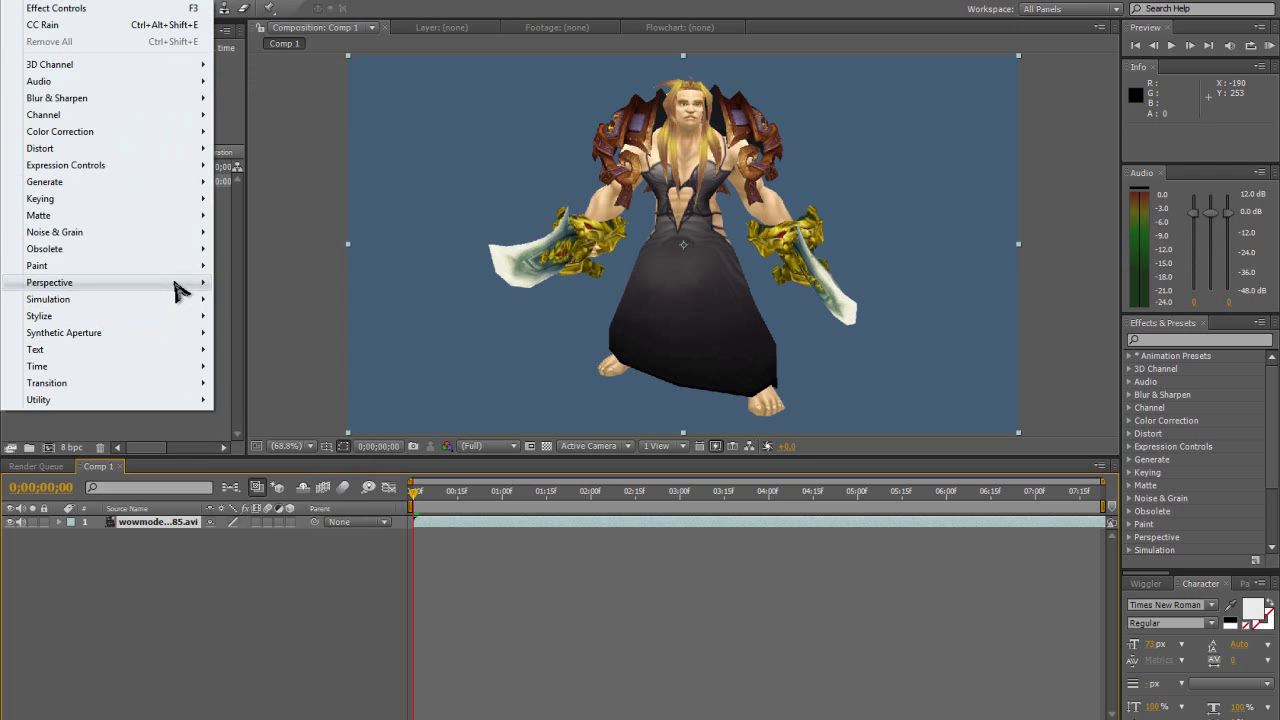
{"action": "mouse_move", "coordinate": [134, 386]}
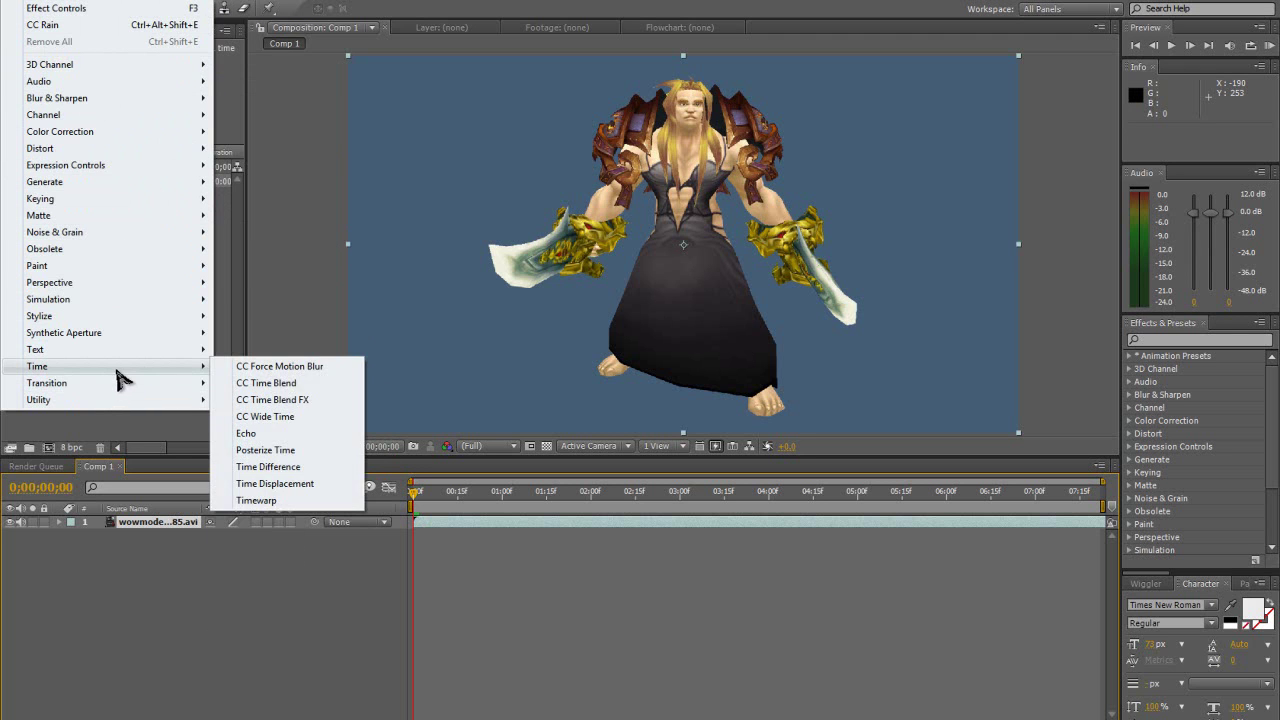
{"action": "mouse_move", "coordinate": [137, 336]}
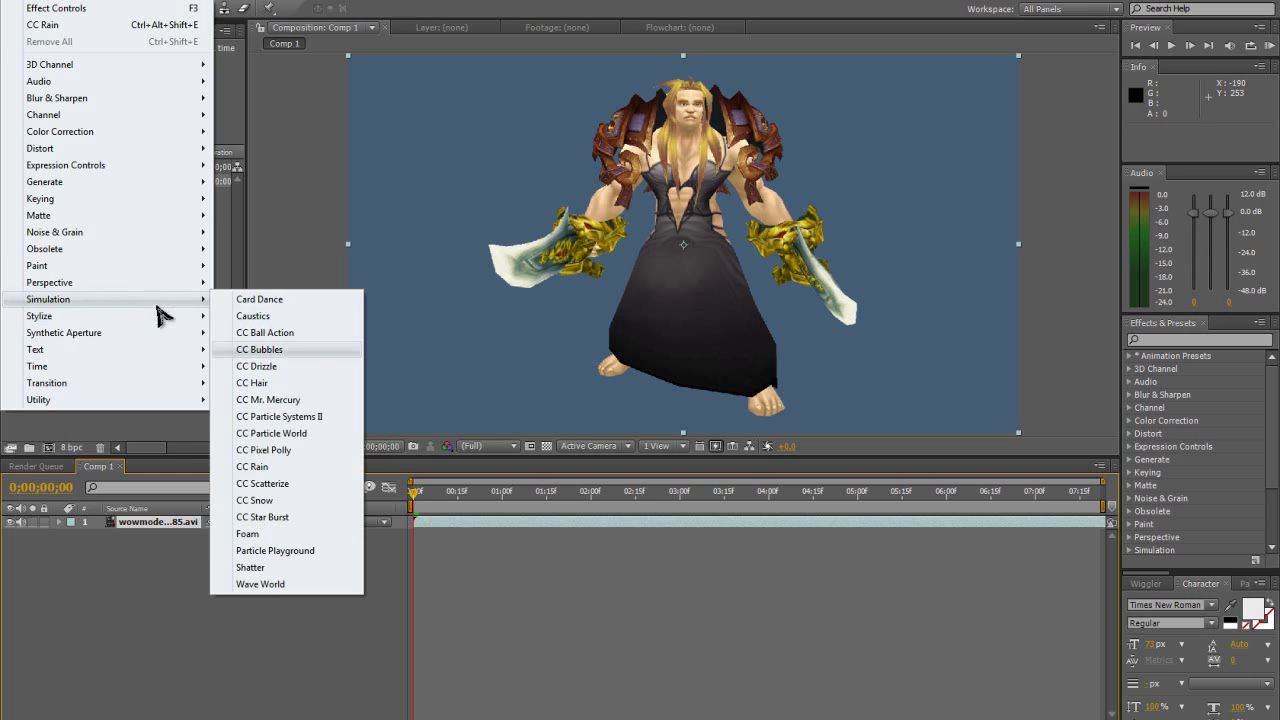
{"action": "left_click", "coordinate": [262, 467]}
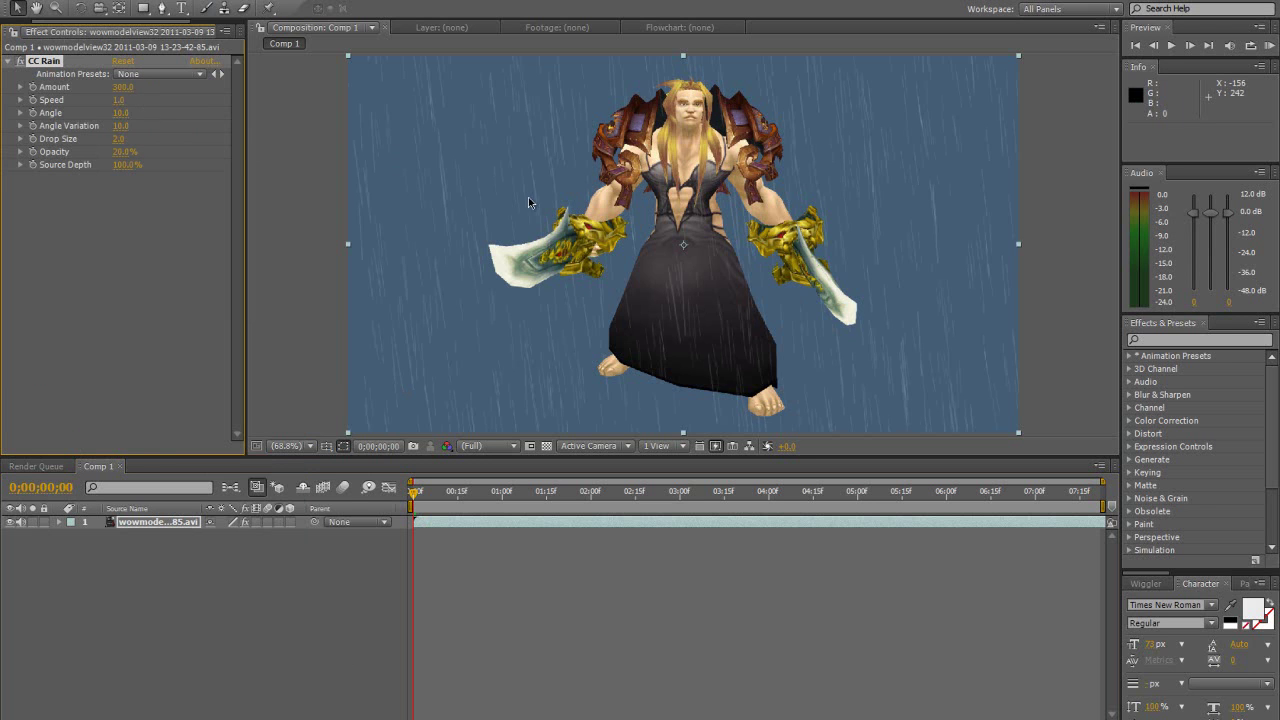
Set the footage layer's CC Rain opacity to 41%, angle variation to 60 and drop size to 1
{"action": "left_click_drag", "start_coordinate": [122, 155], "coordinate": [218, 186]}
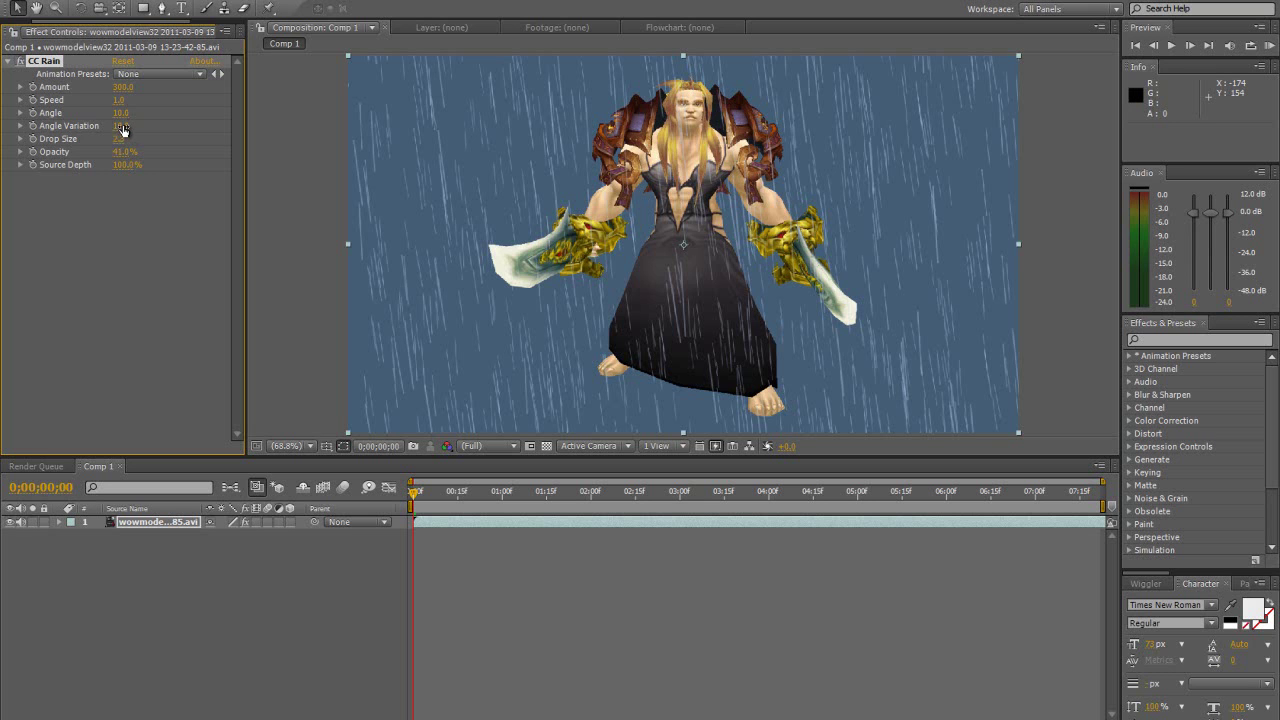
{"action": "left_click_drag", "start_coordinate": [137, 128], "coordinate": [978, 245]}
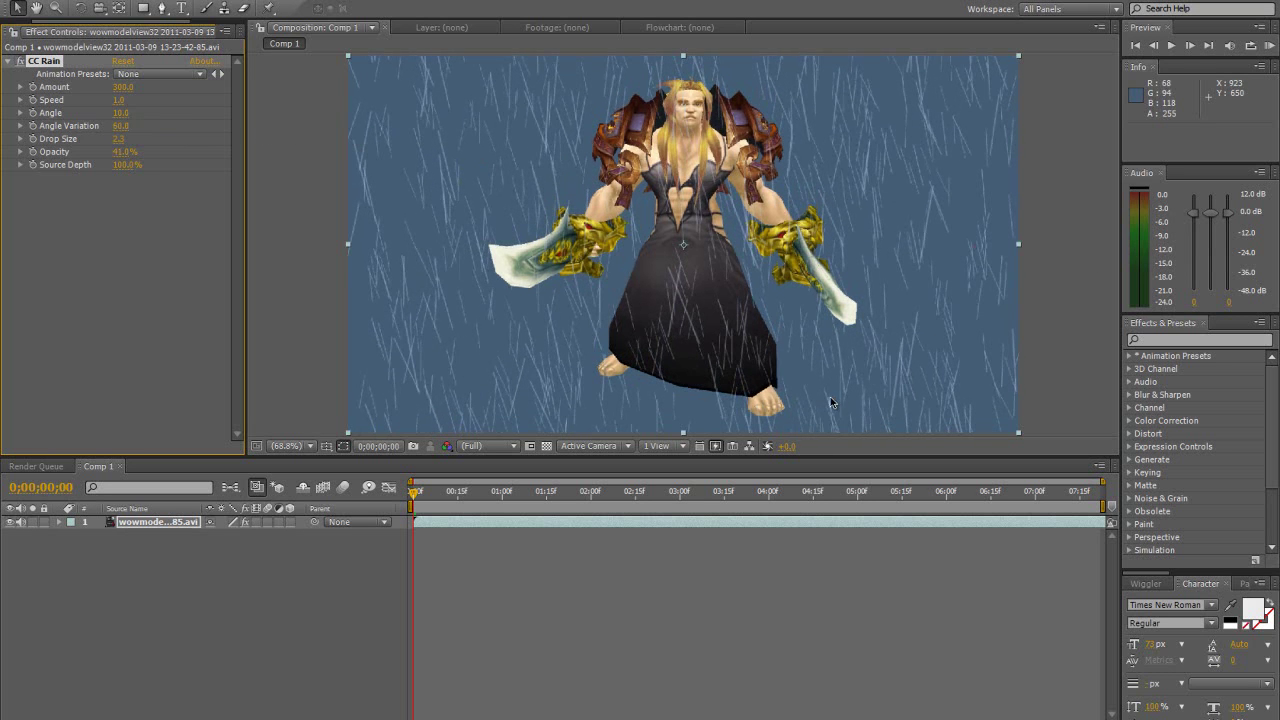
{"action": "left_click", "coordinate": [119, 139]}
{"action": "type", "text": "1"}
{"action": "key", "text": "Return"}
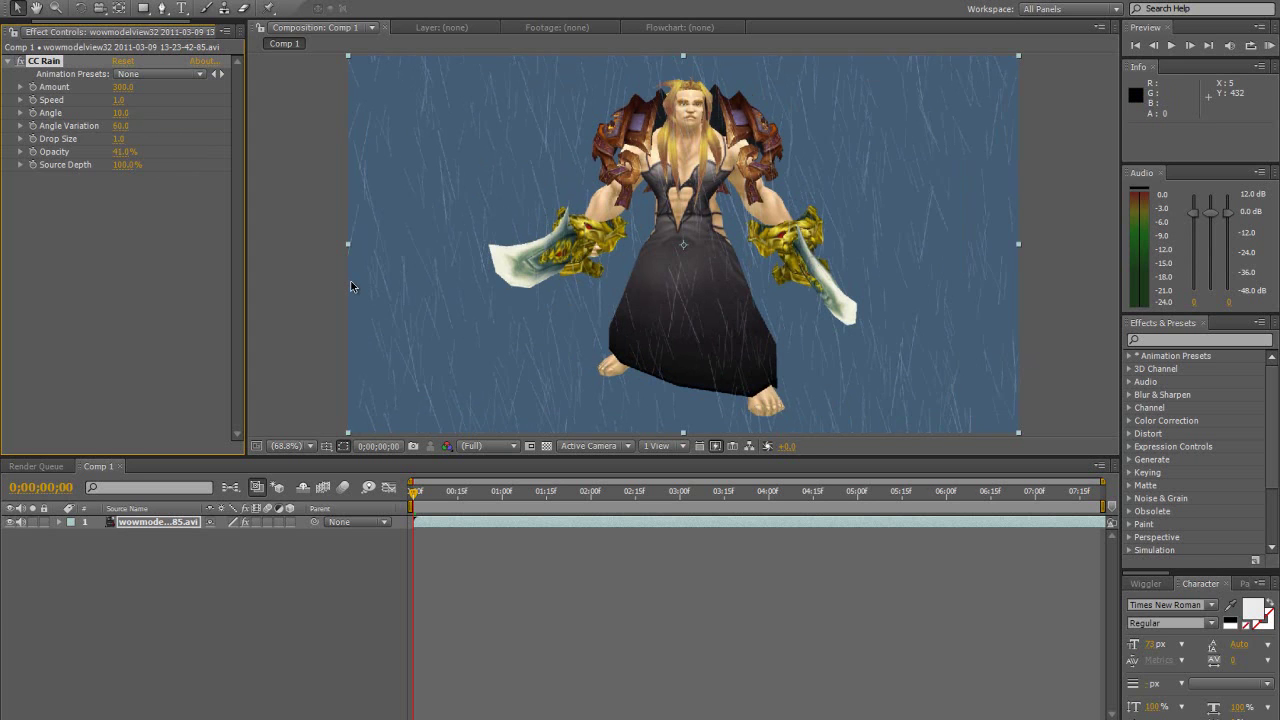
Set the CC Rain angle variation to 10 and the drop size to 2
{"action": "left_click", "coordinate": [126, 129]}
{"action": "type", "text": "10"}
{"action": "key", "text": "Return"}
{"action": "left_click", "coordinate": [118, 140]}
{"action": "type", "text": "2"}
{"action": "key", "text": "Return"}
Set the CC Rain angle to 0, speed to 2 and amount to 500 on the footage layer
{"action": "left_click", "coordinate": [121, 113]}
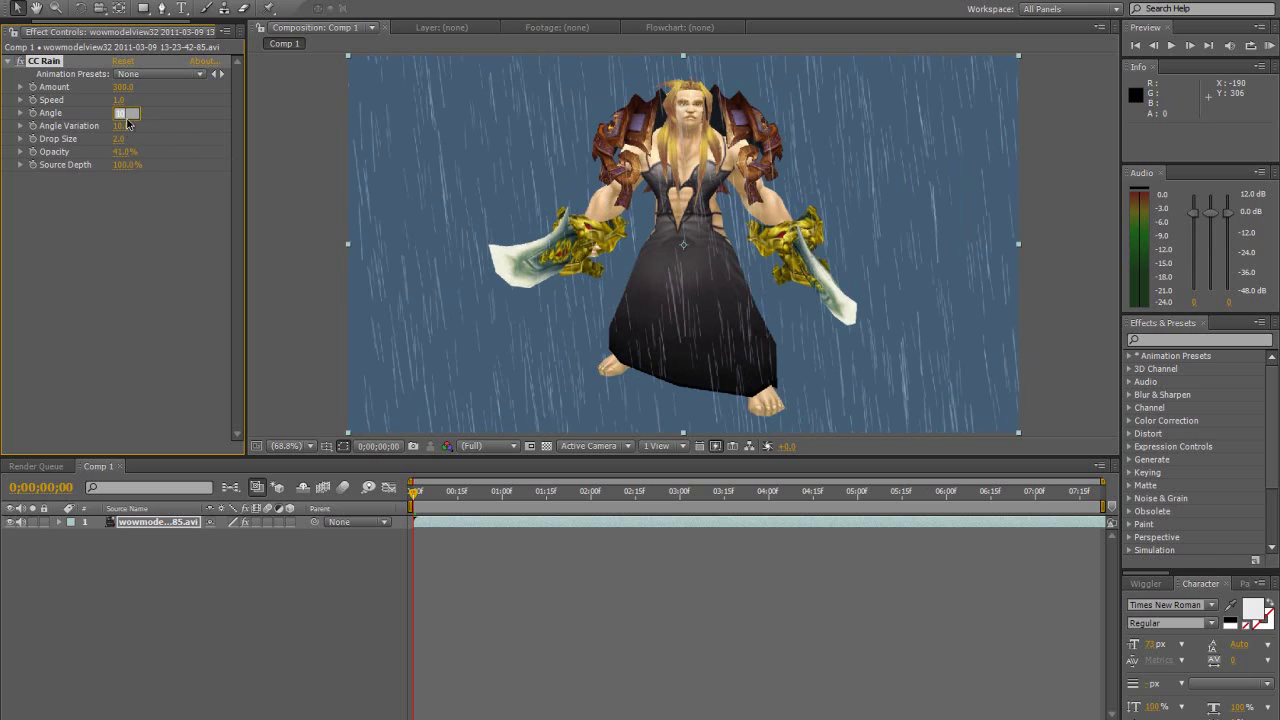
{"action": "type", "text": "0"}
{"action": "key", "text": "Return"}
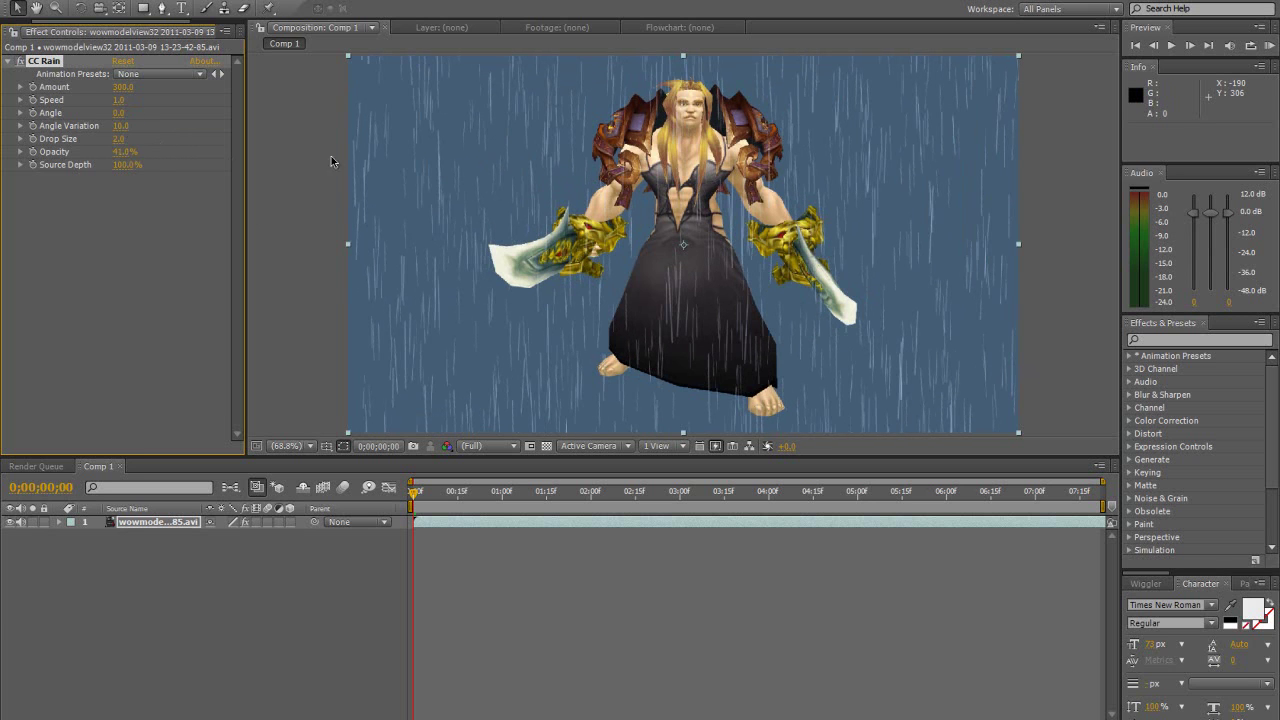
{"action": "left_click", "coordinate": [119, 100]}
{"action": "type", "text": "2"}
{"action": "key", "text": "Return"}
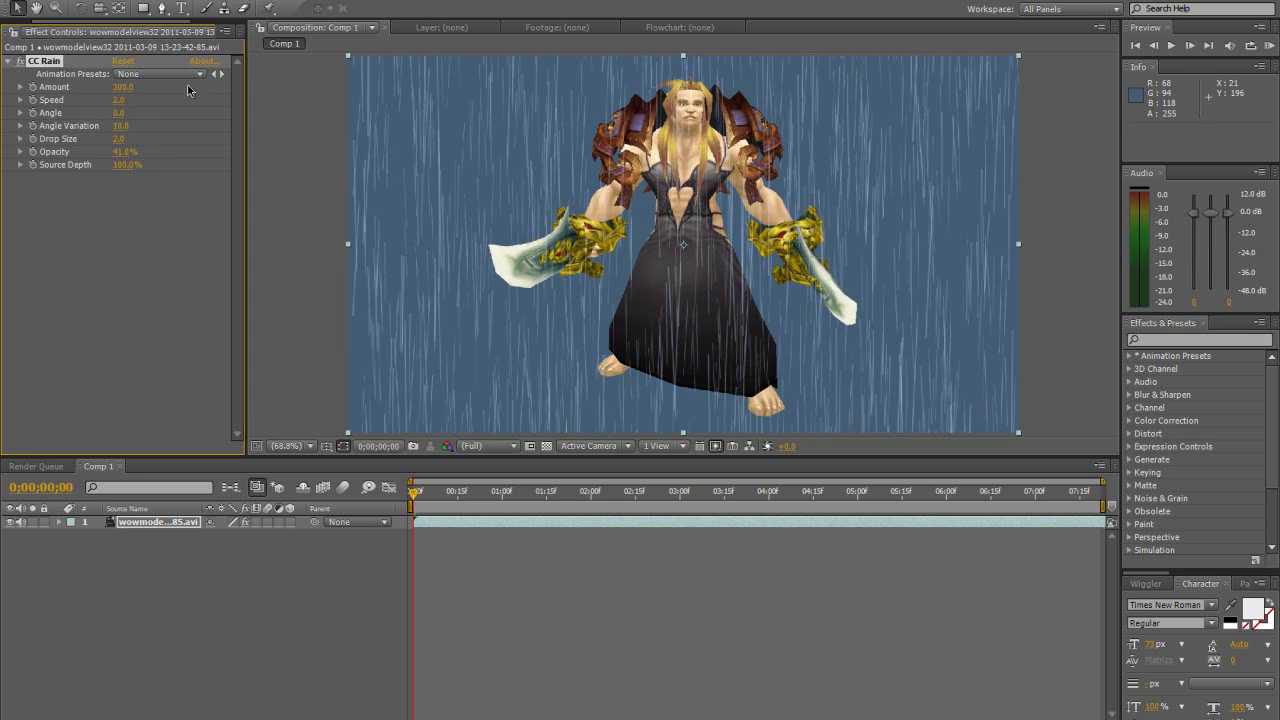
{"action": "left_click", "coordinate": [124, 88]}
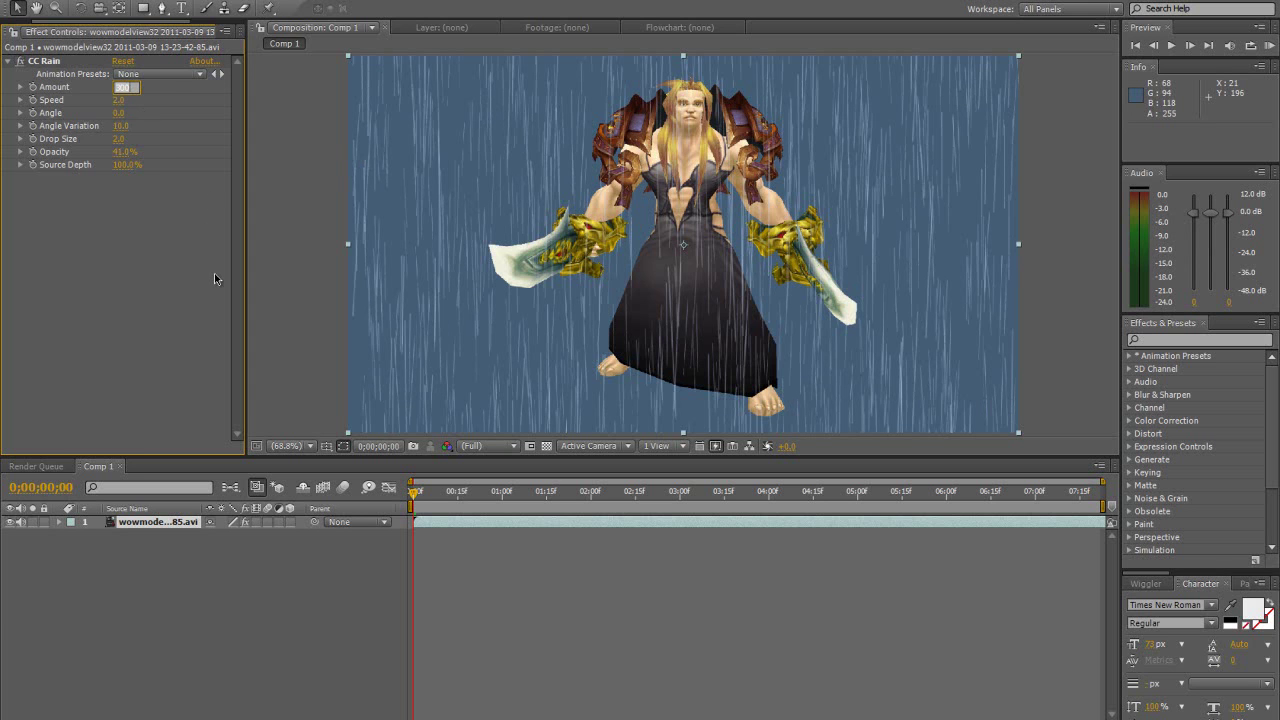
{"action": "type", "text": "500"}
{"action": "key", "text": "Return"}
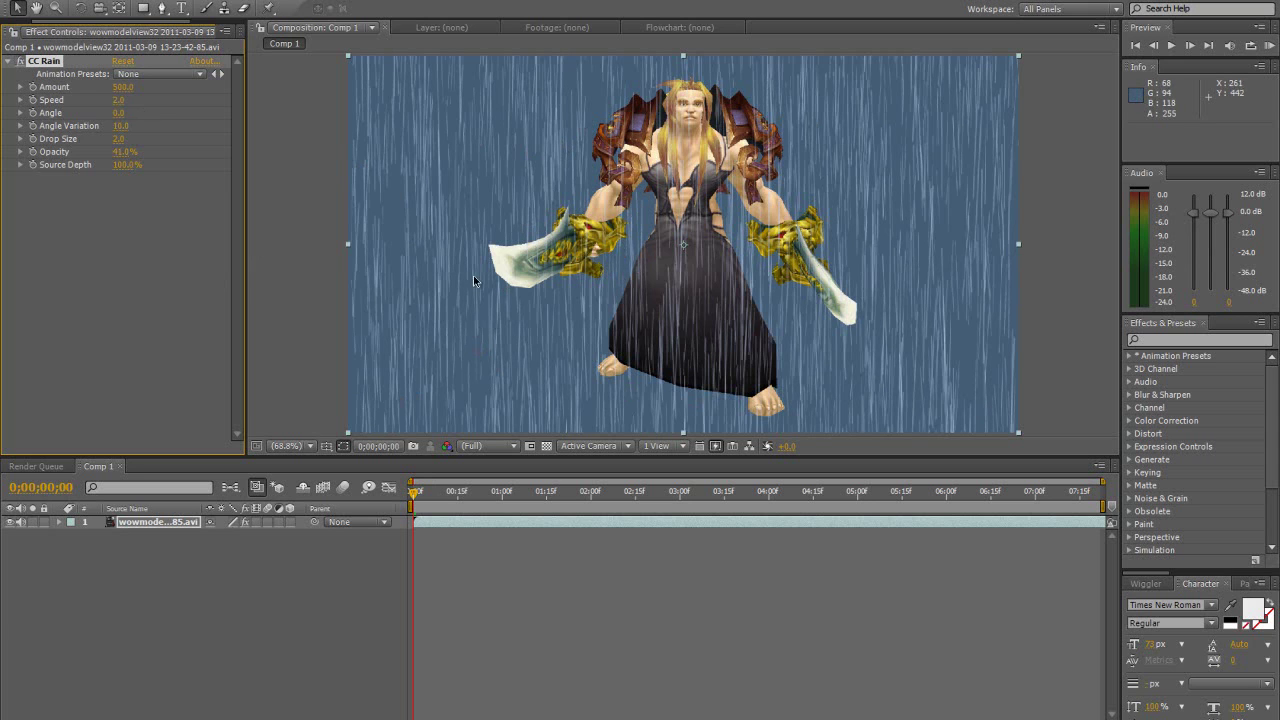
Delete the CC Rain effect from the AVI footage layer
{"action": "right_click", "coordinate": [38, 65]}
{"action": "left_click", "coordinate": [41, 62]}
{"action": "key", "text": "Delete"}
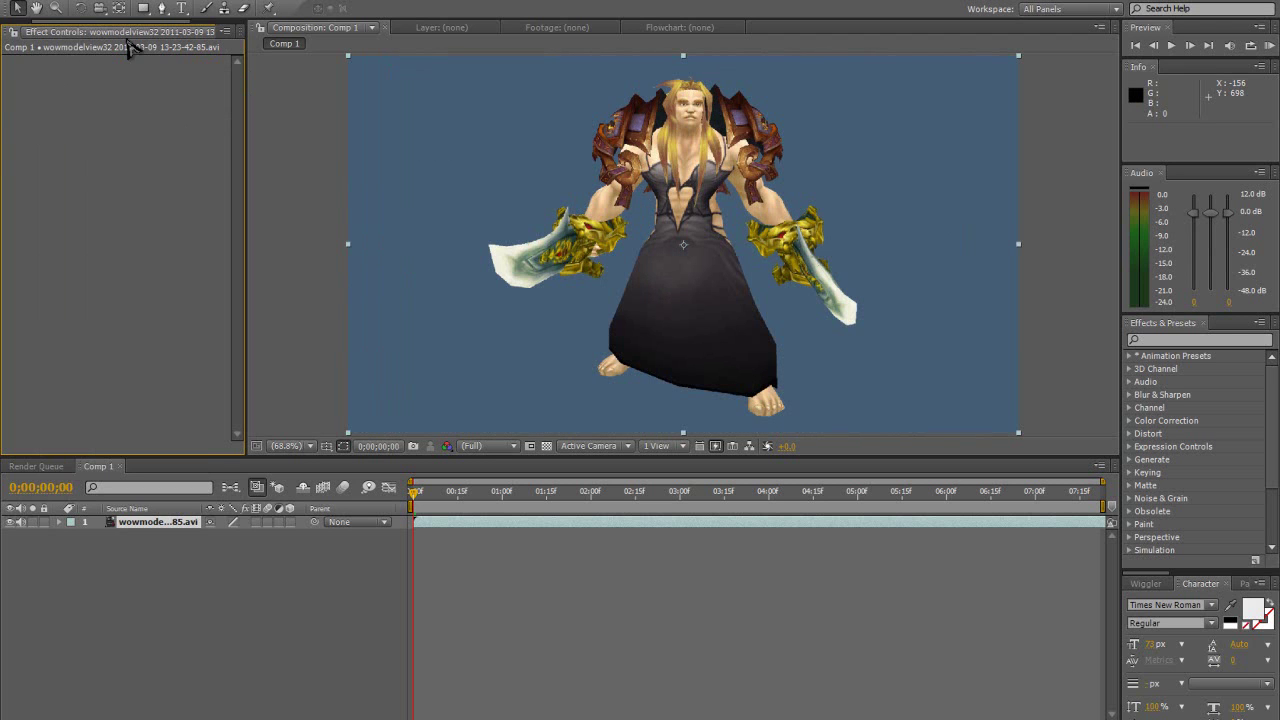
Create a black solid layer of 1280 x 720 px above the footage
{"action": "left_click", "coordinate": [108, 0]}
{"action": "mouse_move", "coordinate": [122, 0]}
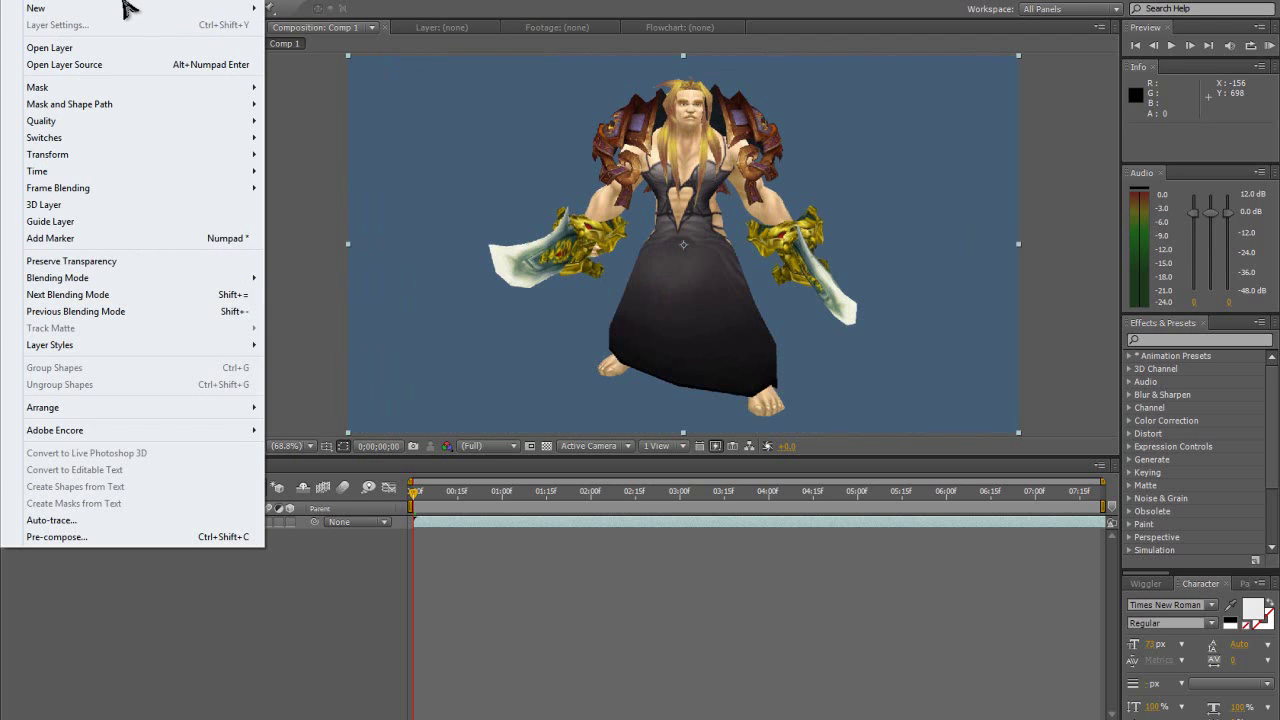
{"action": "mouse_move", "coordinate": [178, 8]}
{"action": "left_click", "coordinate": [392, 26]}
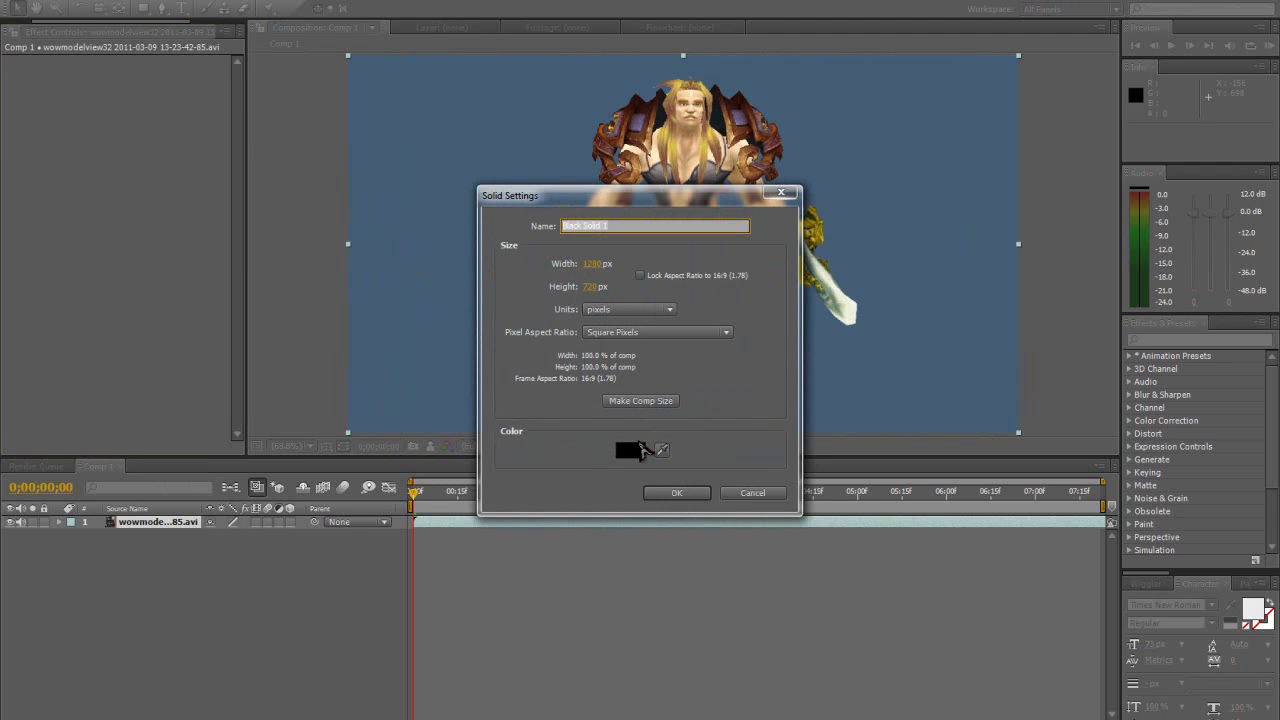
{"action": "left_click", "coordinate": [675, 495]}
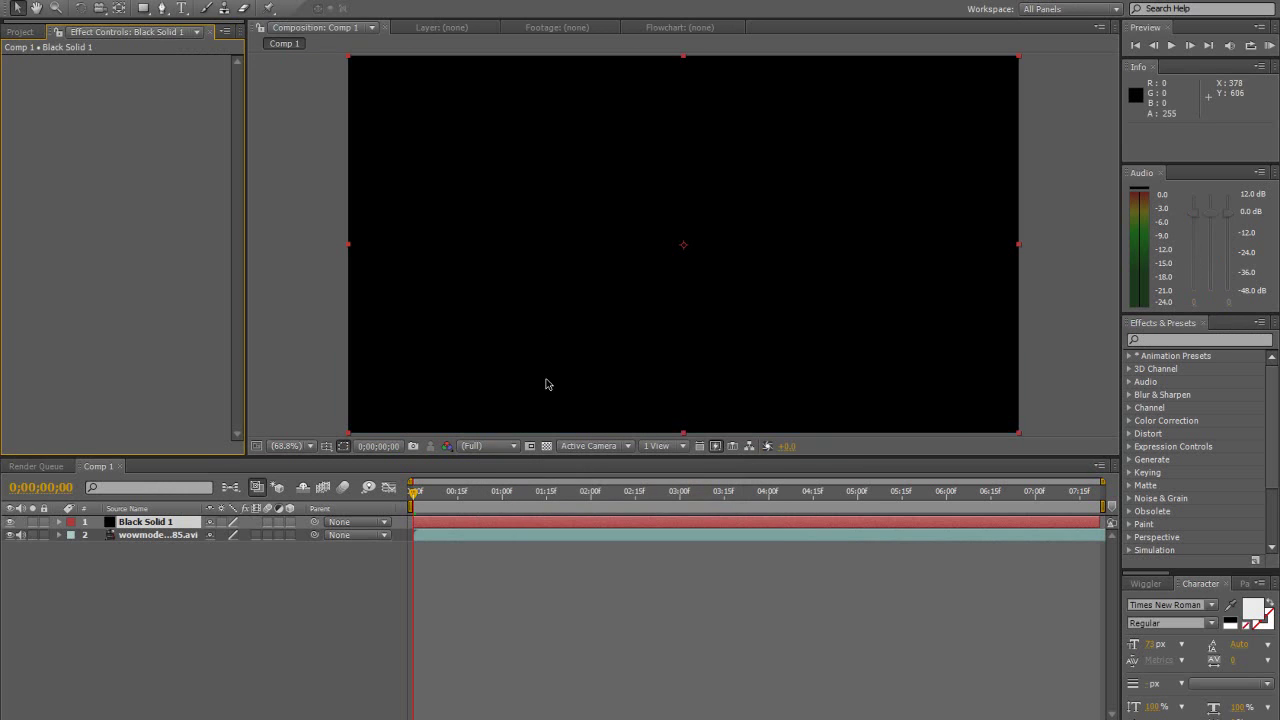
Apply CC Rain to the black solid and set its rain amount to 500
{"action": "left_click", "coordinate": [102, 4]}
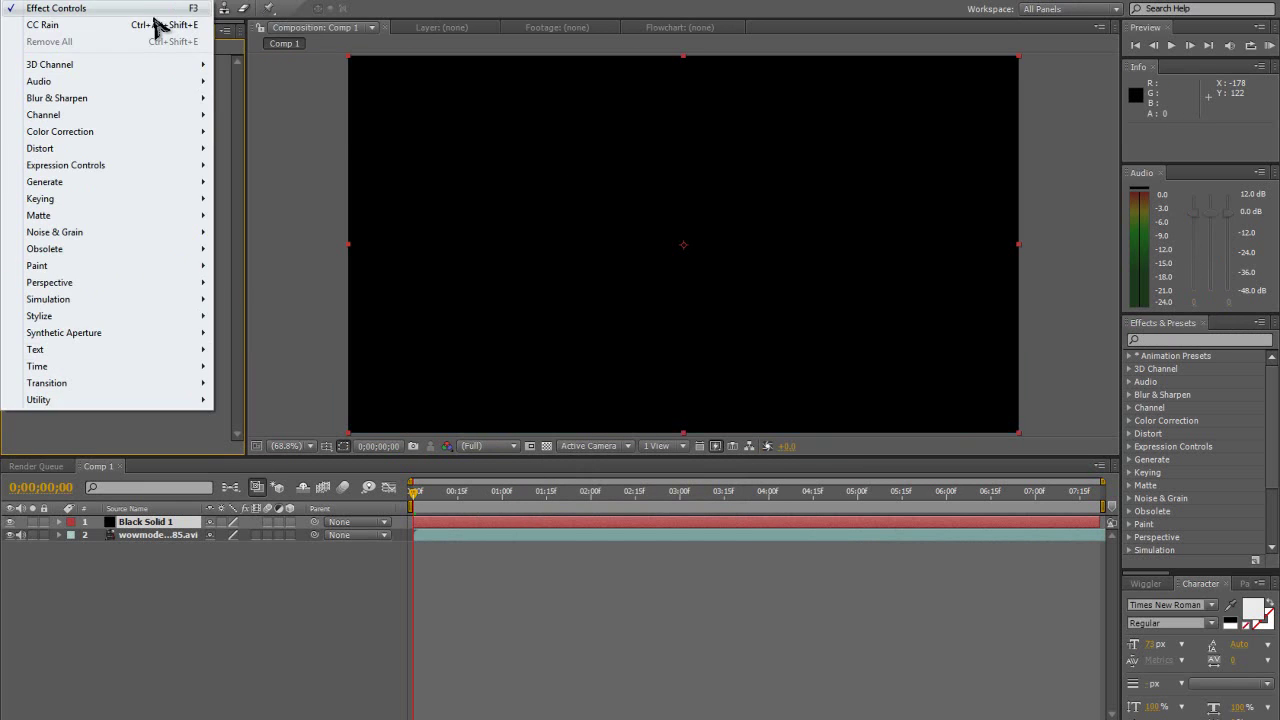
{"action": "left_click", "coordinate": [157, 23]}
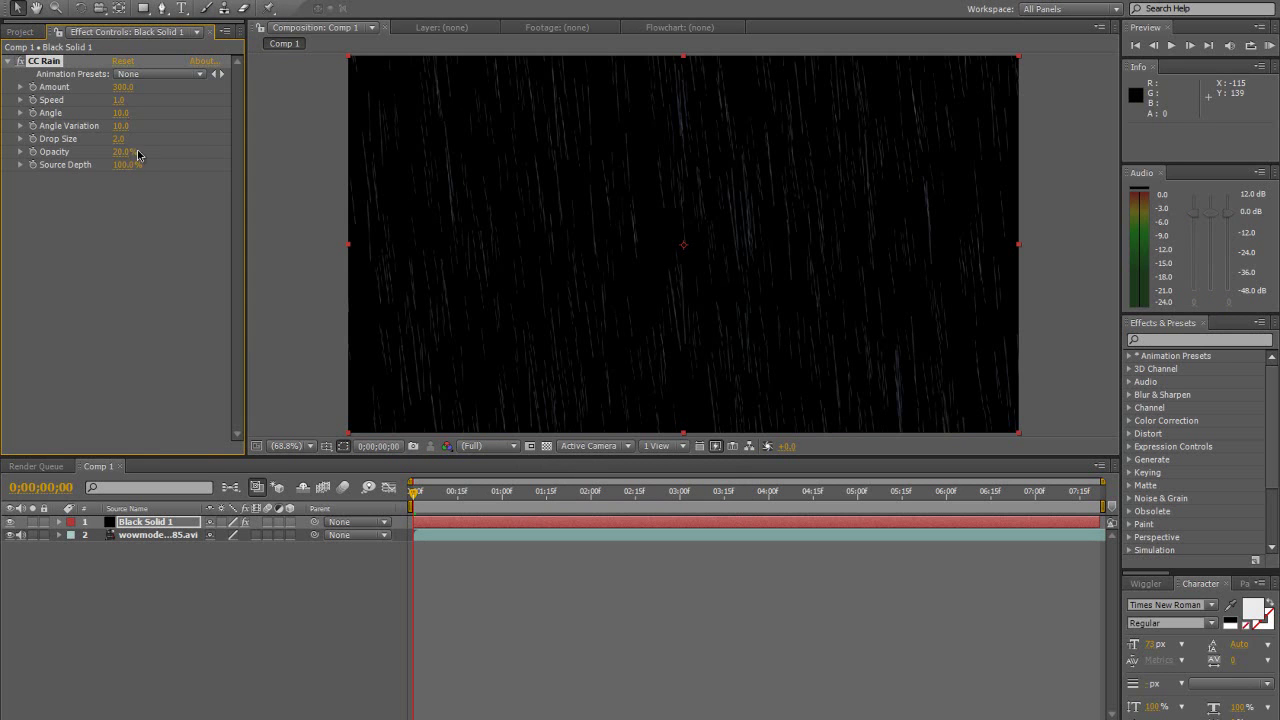
{"action": "left_click", "coordinate": [118, 87]}
{"action": "type", "text": "500"}
{"action": "key", "text": "Return"}
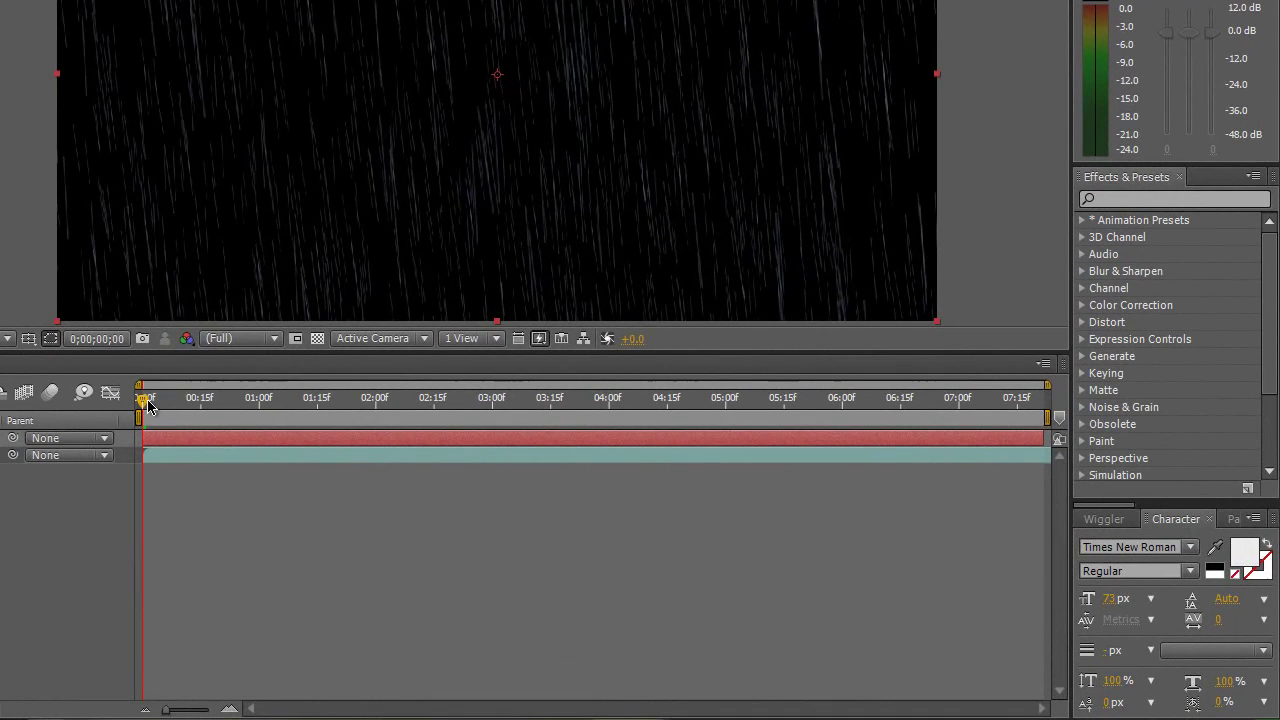
{"action": "mouse_move", "coordinate": [147, 404]}
{"action": "left_mouse_down"}
{"action": "mouse_move", "coordinate": [1023, 420]}
{"action": "mouse_move", "coordinate": [520, 429]}
{"action": "mouse_move", "coordinate": [147, 402]}
{"action": "left_mouse_up"}
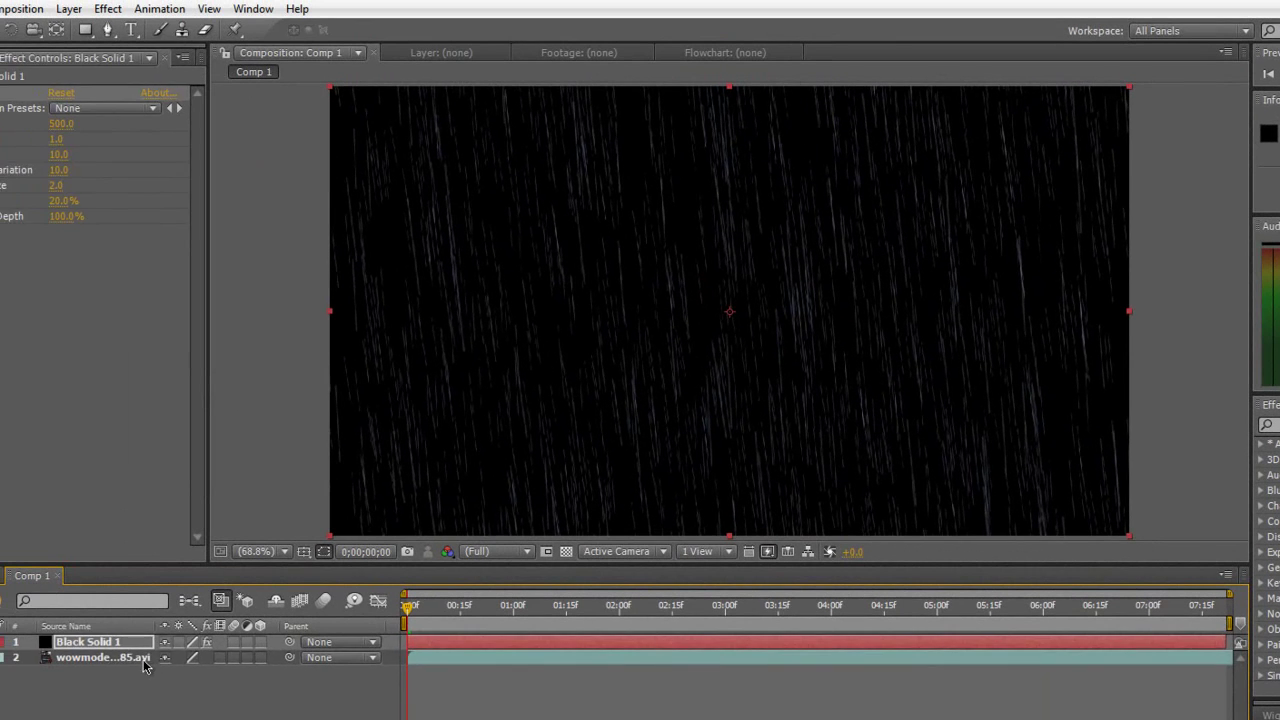
{"action": "left_click", "coordinate": [137, 659]}
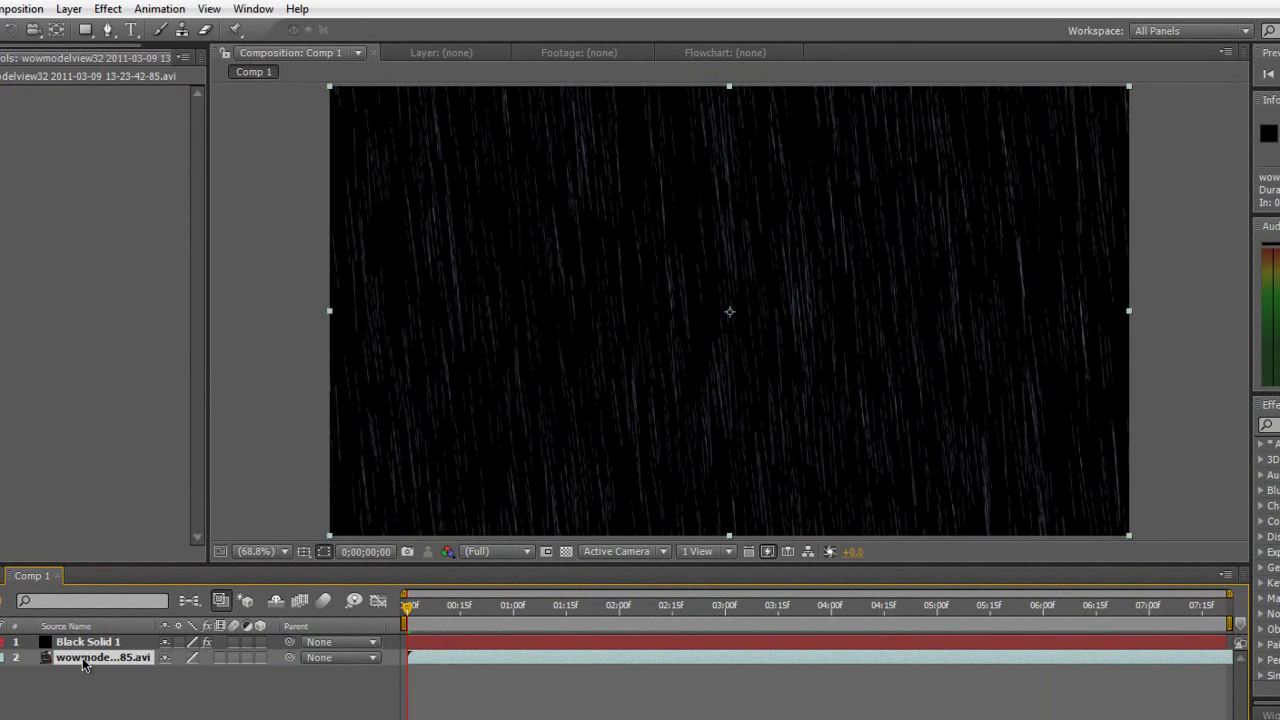
{"action": "left_click_drag", "start_coordinate": [291, 643], "coordinate": [130, 660]}
{"action": "left_click", "coordinate": [324, 645]}
{"action": "left_click", "coordinate": [345, 591]}
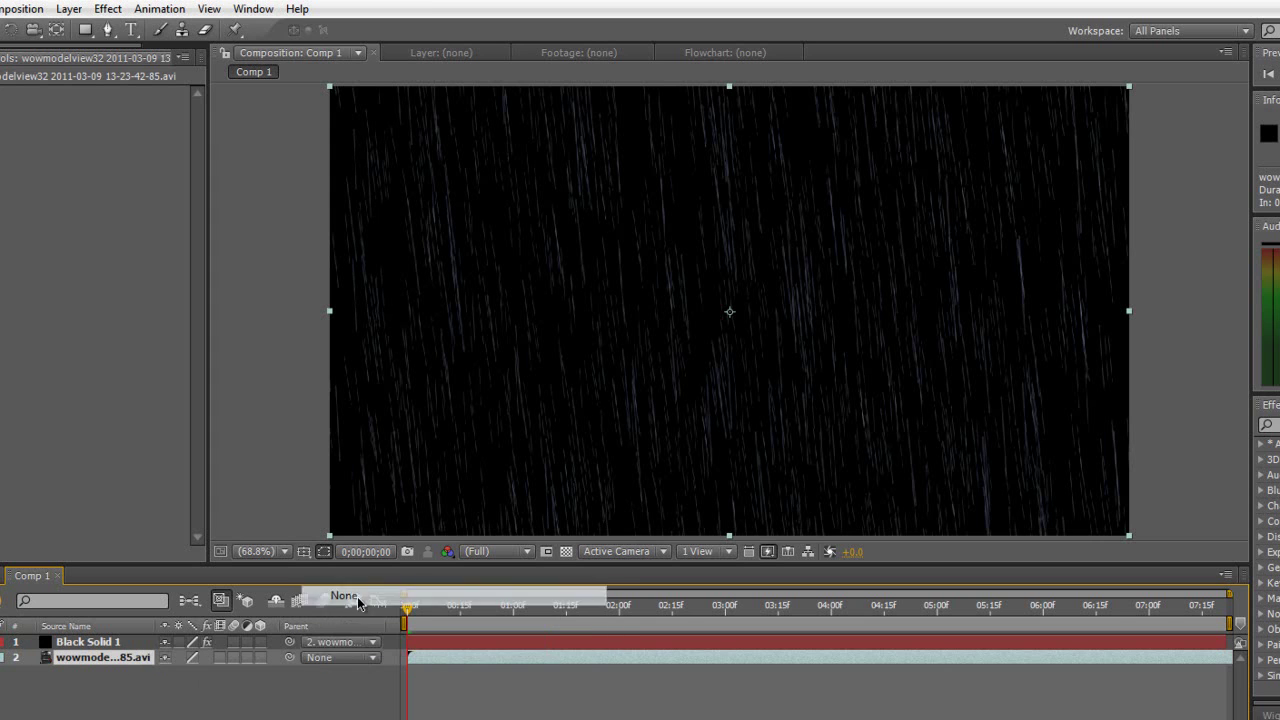
Change the black solid's blending mode so its black drops out and only the rain overlays the footage
{"action": "right_click", "coordinate": [68, 645]}
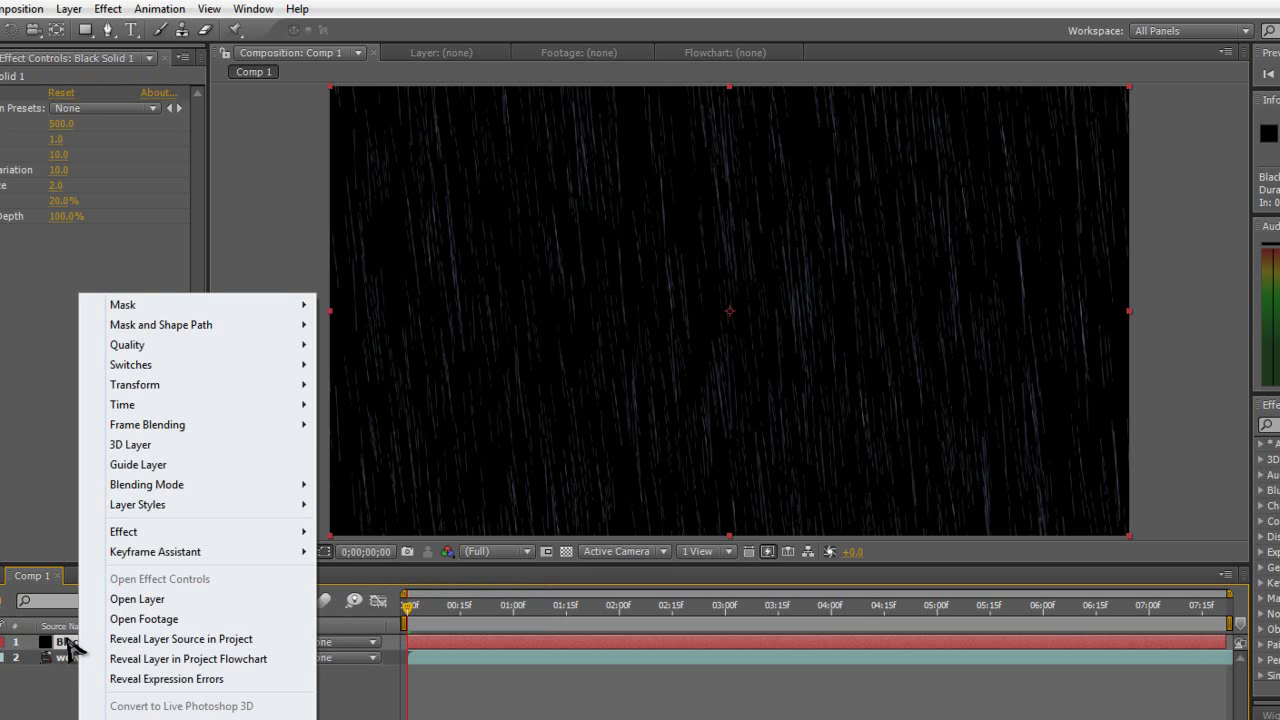
{"action": "mouse_move", "coordinate": [206, 486]}
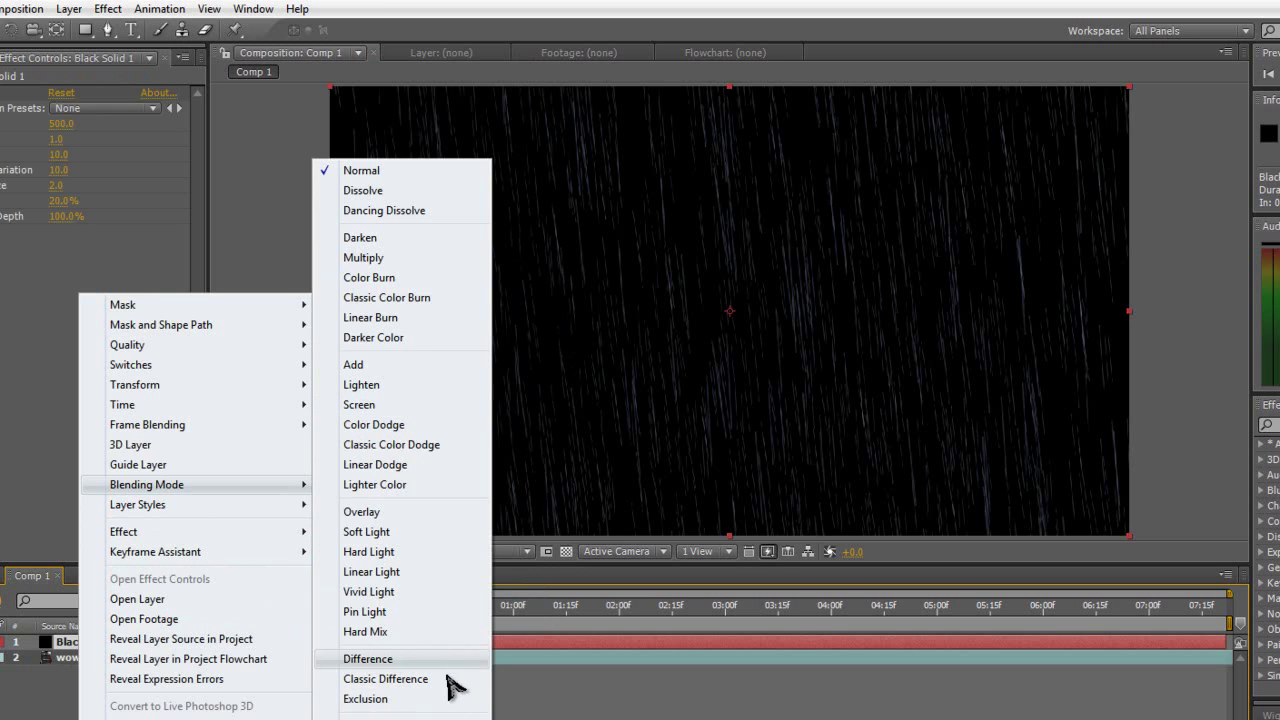
{"action": "left_click", "coordinate": [360, 425]}
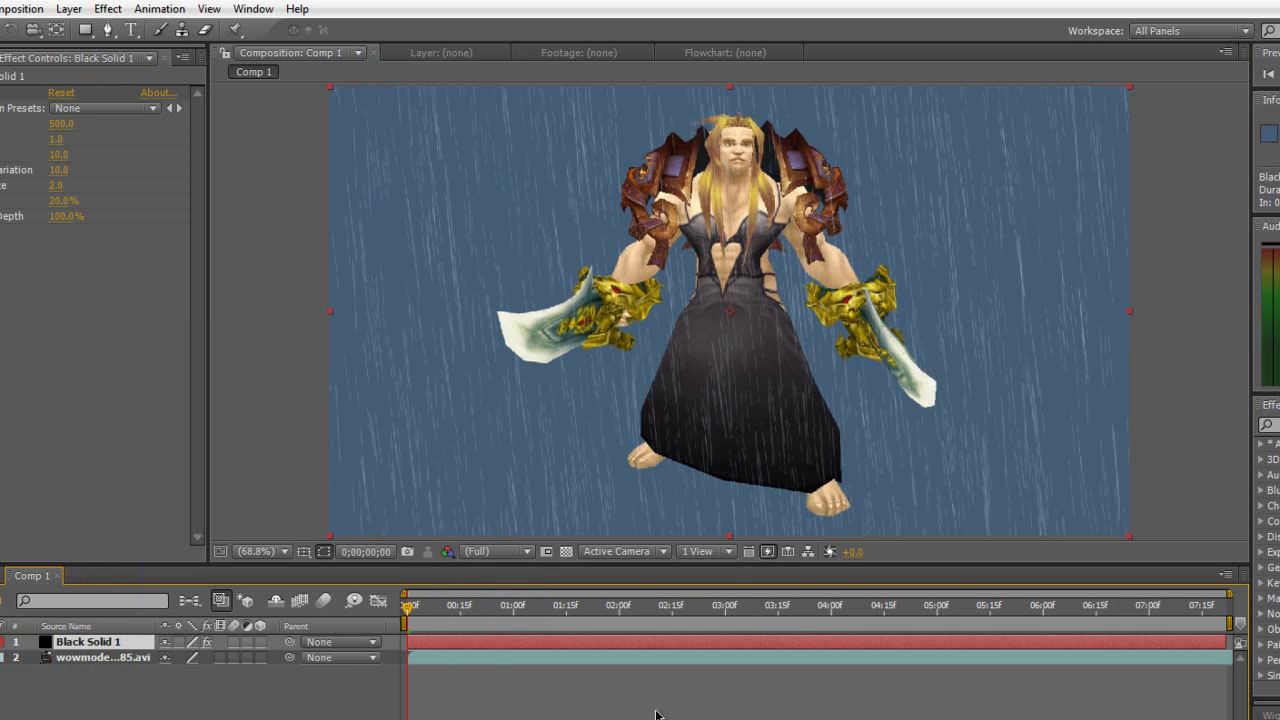
Preview the rain at 0;00;02;06 and set the black solid's CC Rain opacity to 31%
{"action": "left_click", "coordinate": [506, 608]}
{"action": "left_click", "coordinate": [641, 608]}
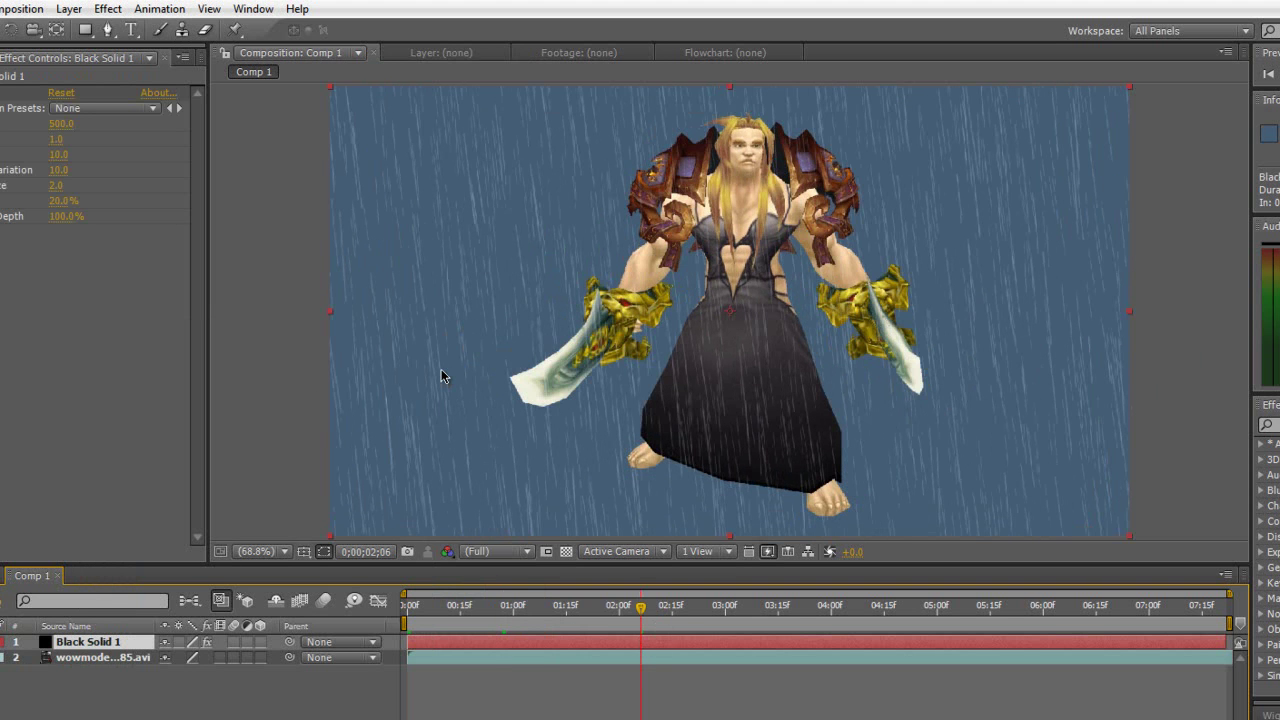
{"action": "mouse_move", "coordinate": [108, 210]}
{"action": "left_mouse_down"}
{"action": "mouse_move", "coordinate": [272, 208]}
{"action": "mouse_move", "coordinate": [134, 216]}
{"action": "mouse_move", "coordinate": [155, 216]}
{"action": "left_mouse_up"}
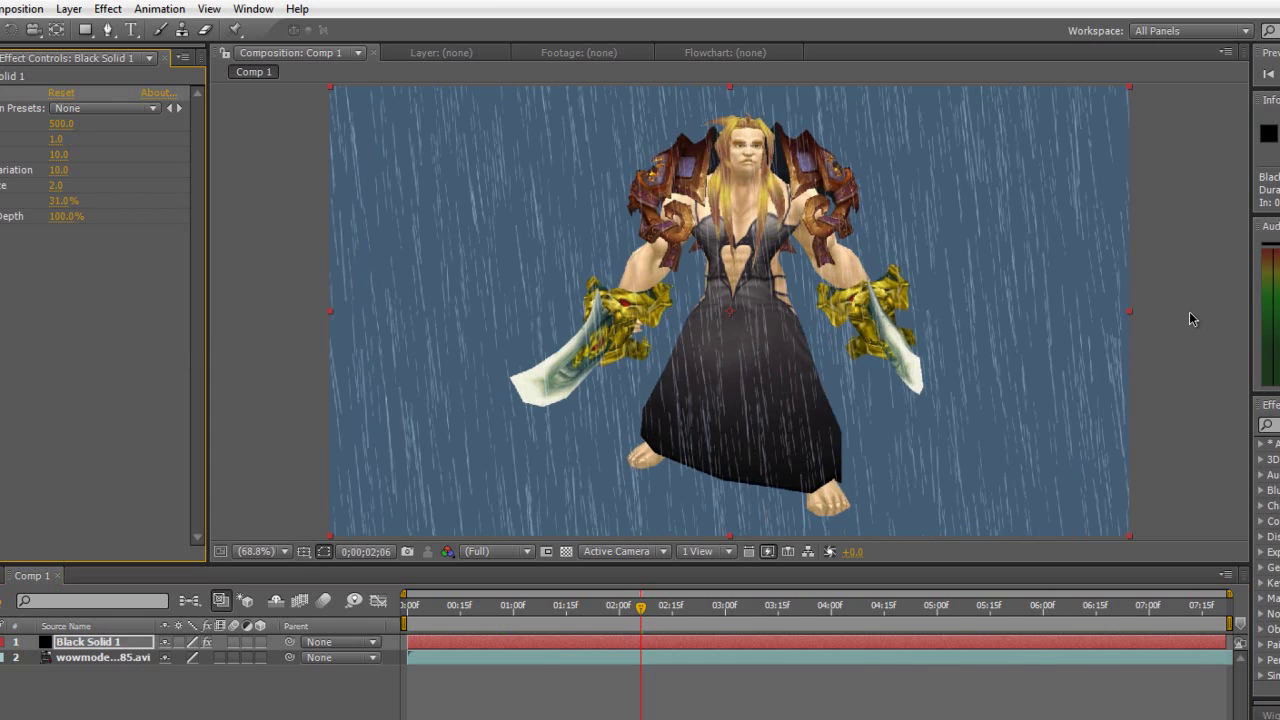
Add a paragraph text layer reading "test" over the character and place it beneath the black solid in the layer stack
{"action": "left_click", "coordinate": [131, 30]}
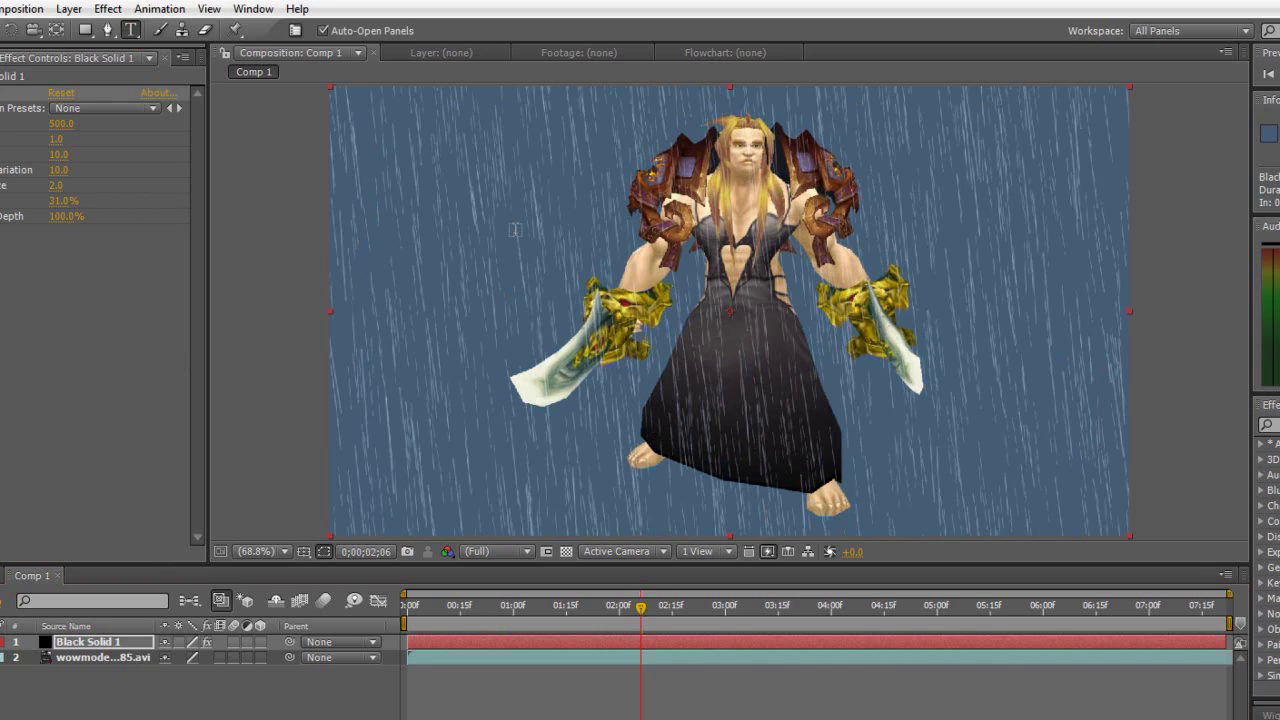
{"action": "left_click_drag", "start_coordinate": [514, 229], "coordinate": [1030, 480]}
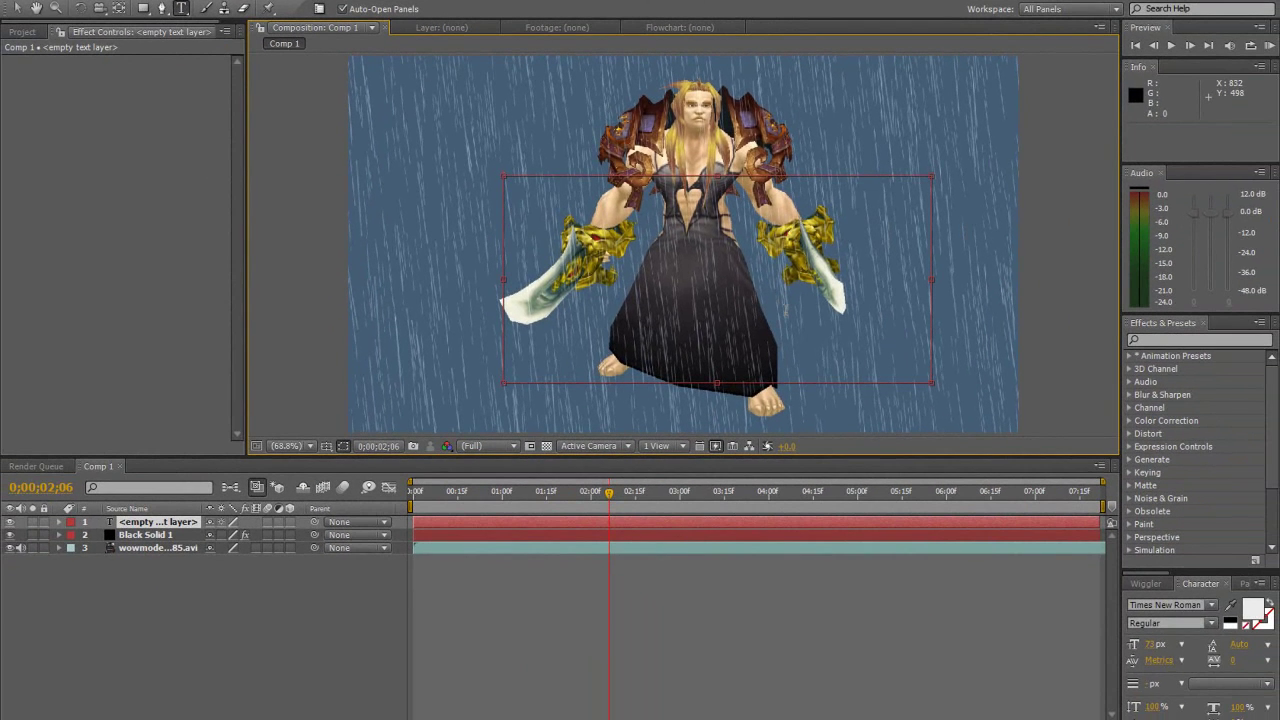
{"action": "left_click_drag", "start_coordinate": [160, 522], "coordinate": [167, 539]}
{"action": "left_click", "coordinate": [586, 300]}
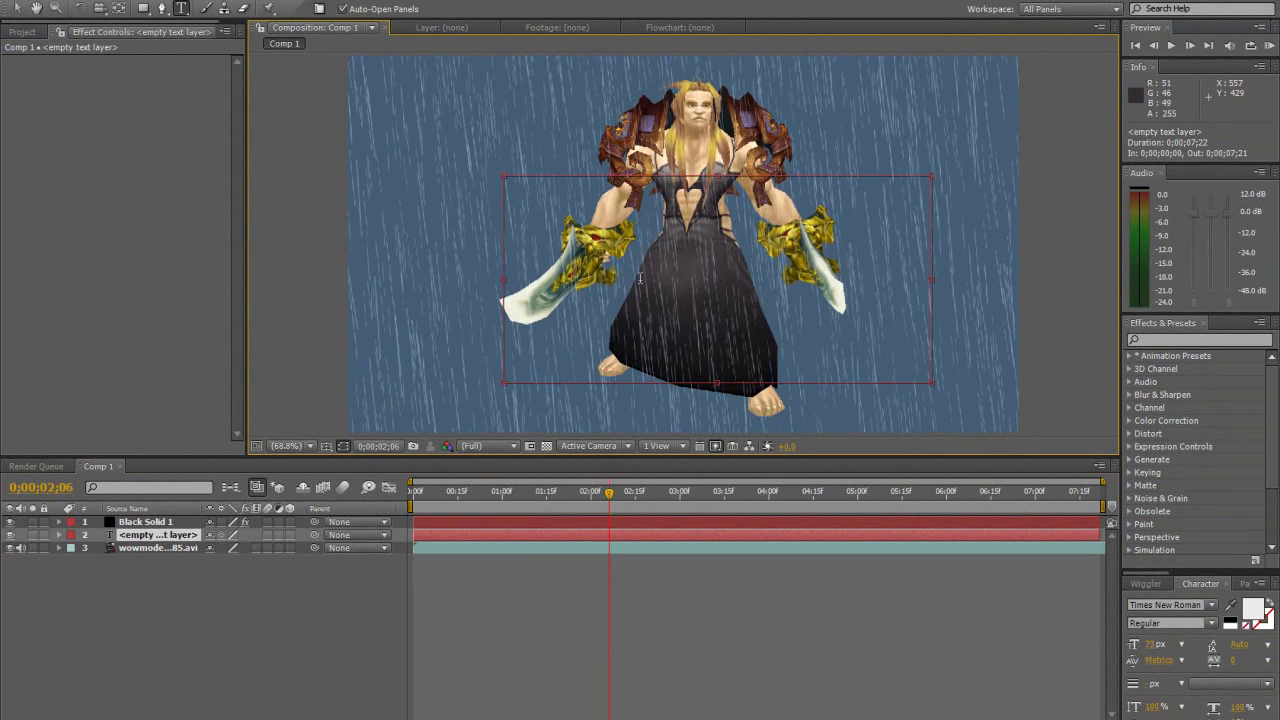
{"action": "type", "text": "test"}
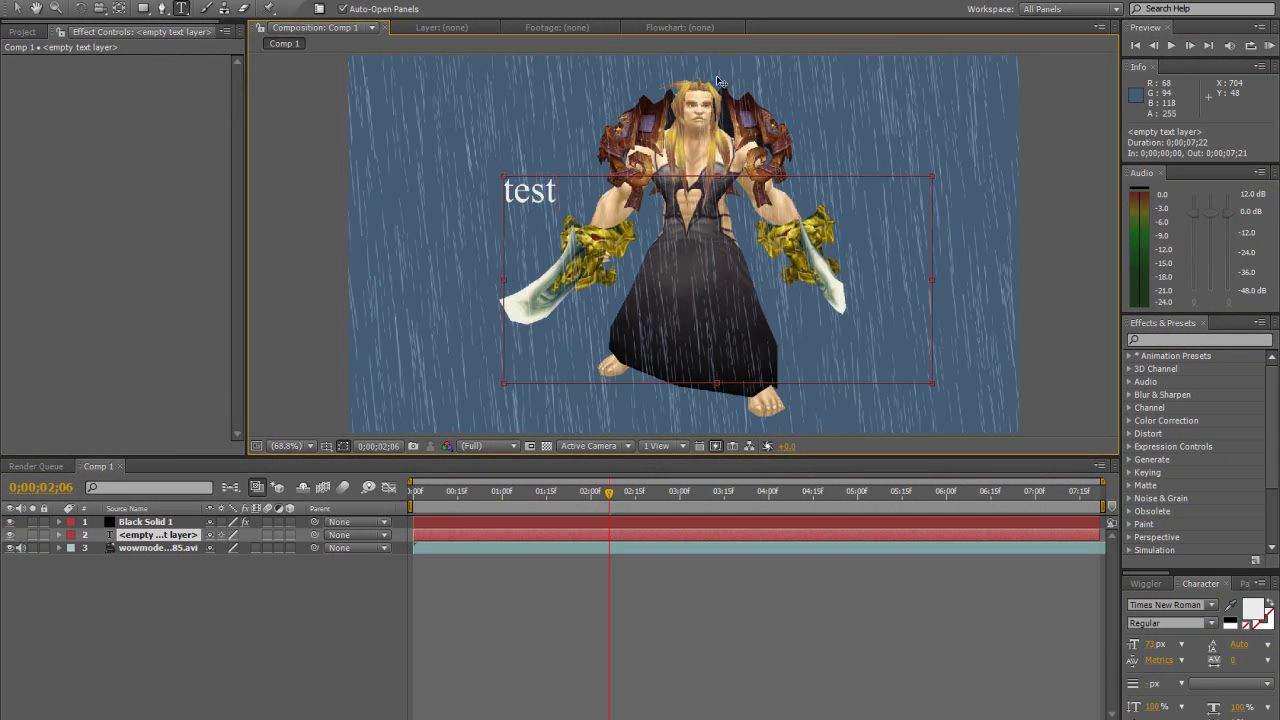
Move the "test" text onto the character's skirt just below the waist, at a position of about 1027, 534
{"action": "left_click_drag", "start_coordinate": [781, 141], "coordinate": [851, 156]}
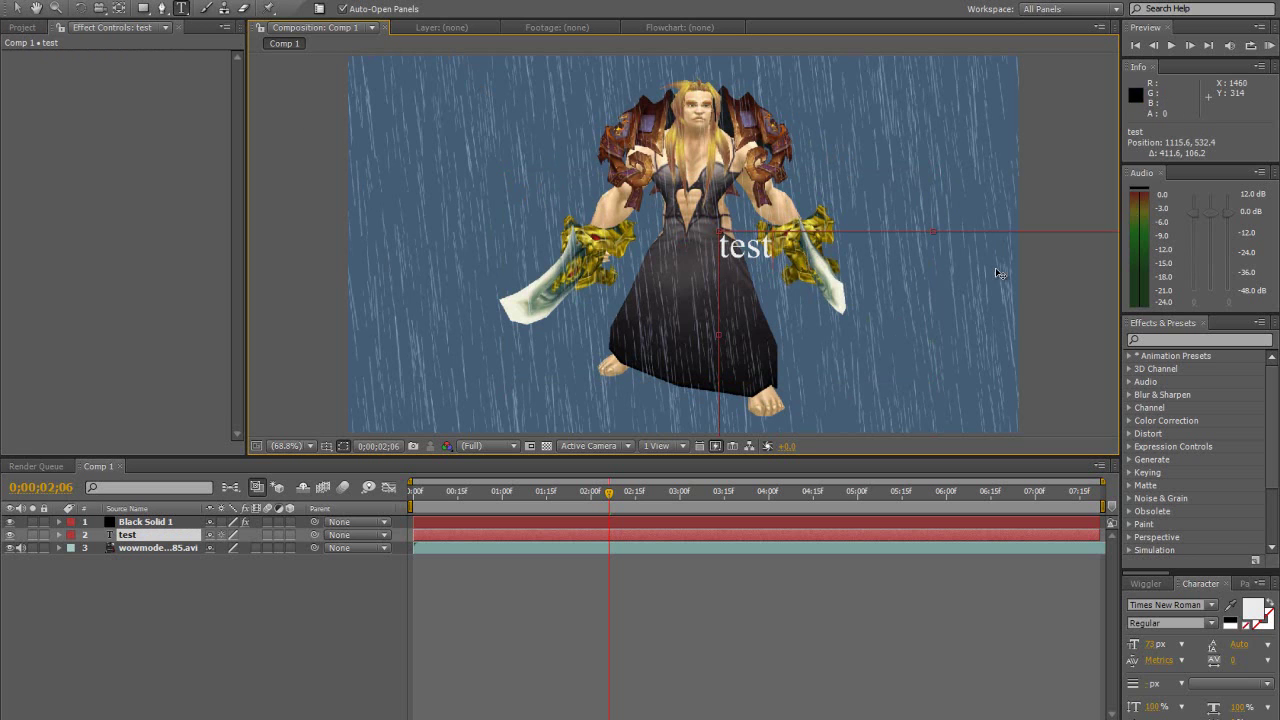
{"action": "left_click_drag", "start_coordinate": [770, 247], "coordinate": [666, 247]}
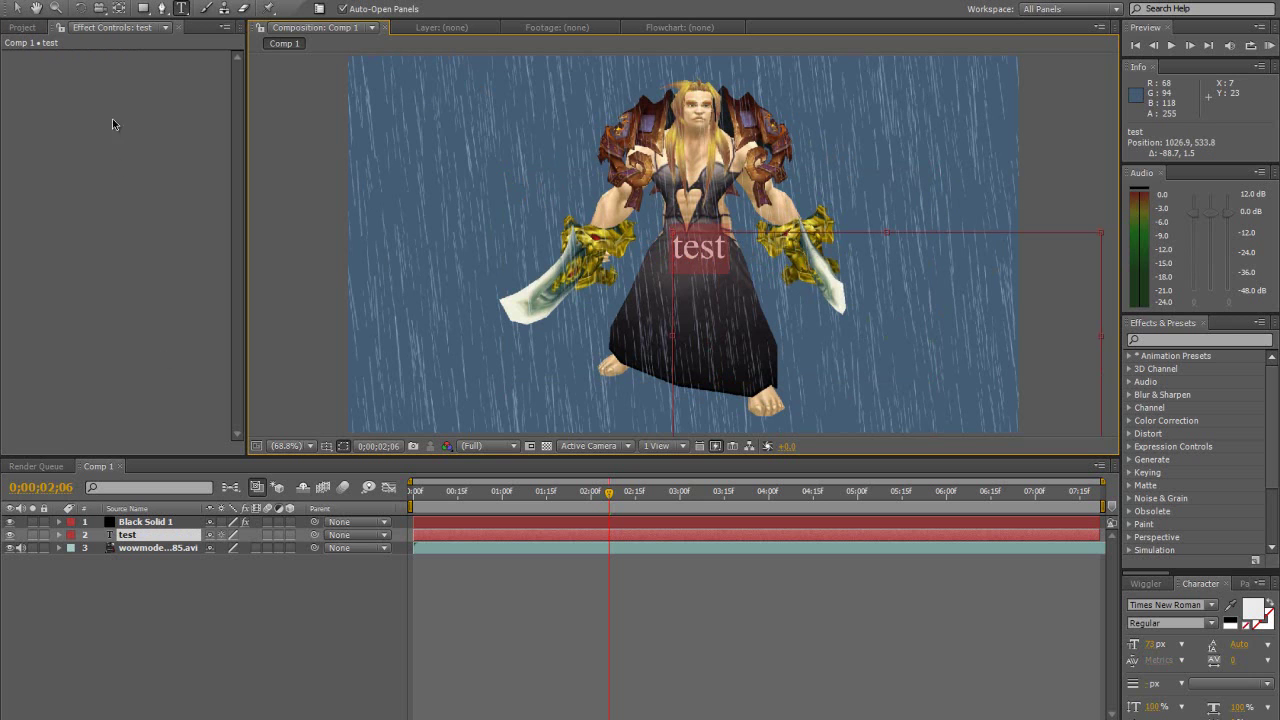
Set the "test" text colour to black (000000) and preview the rain over it up to about four seconds
{"action": "left_click", "coordinate": [1255, 612]}
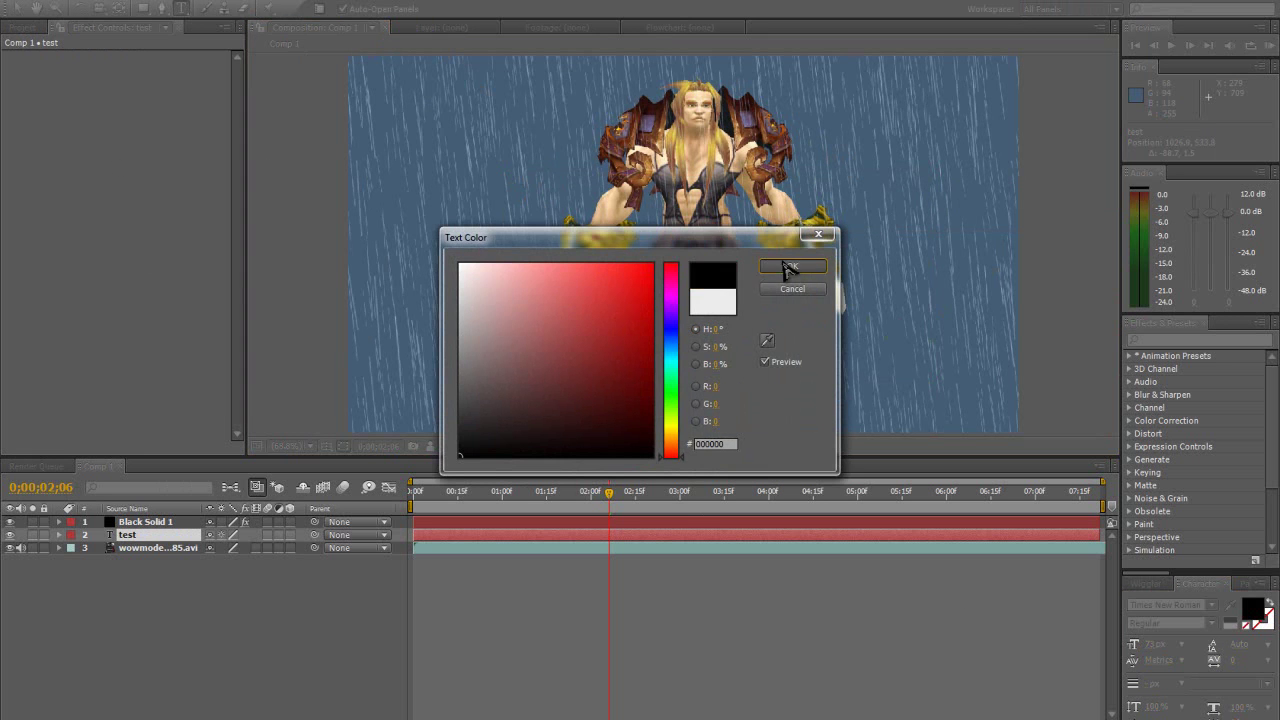
{"action": "left_click", "coordinate": [792, 267]}
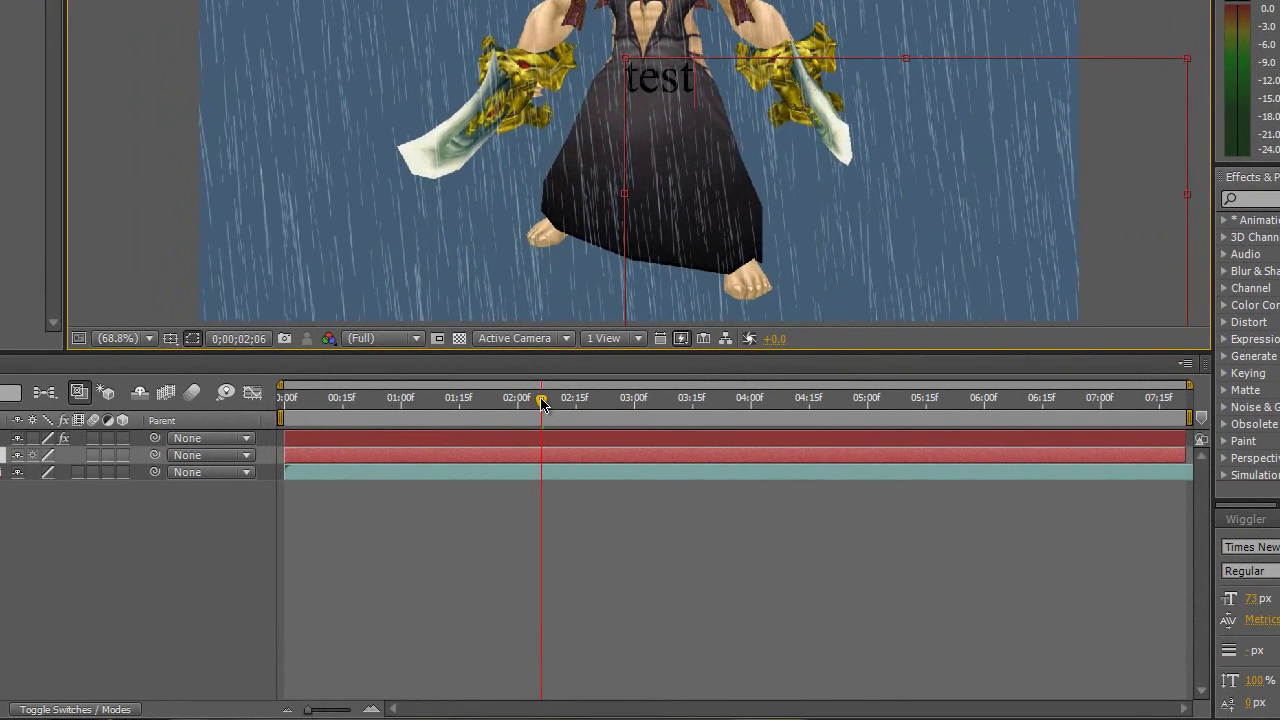
{"action": "left_click_drag", "start_coordinate": [541, 402], "coordinate": [766, 416]}
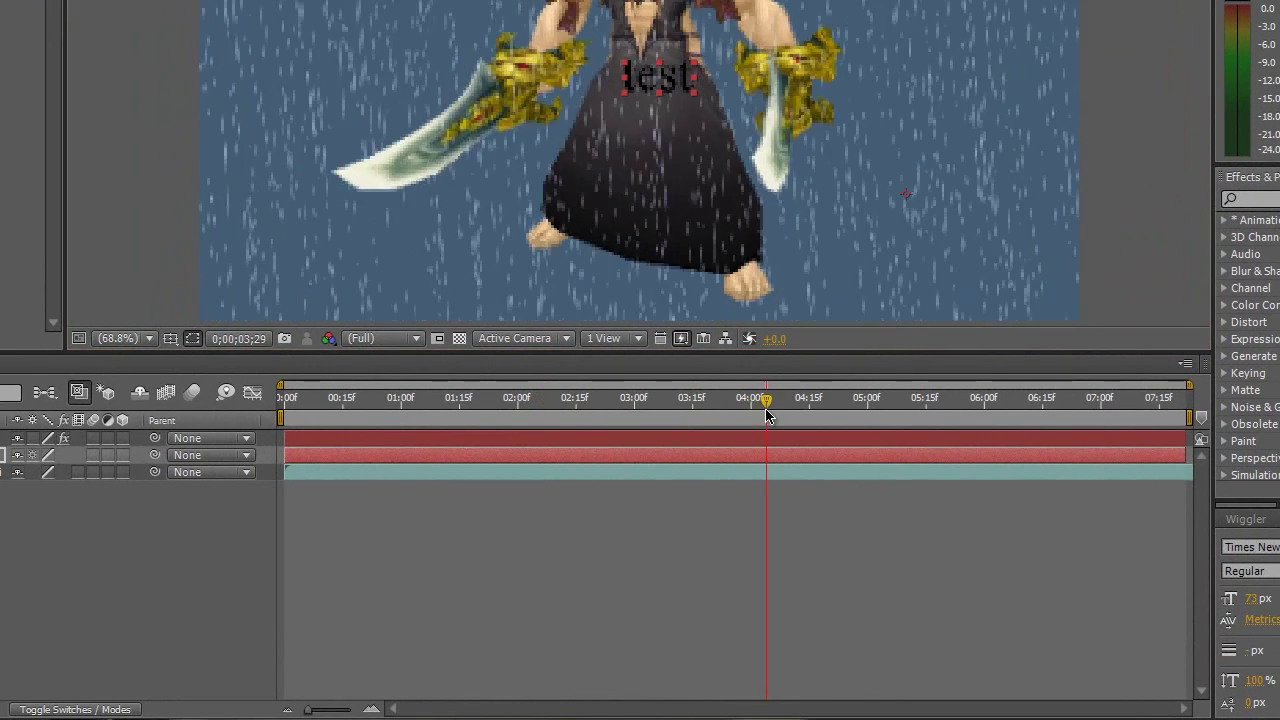